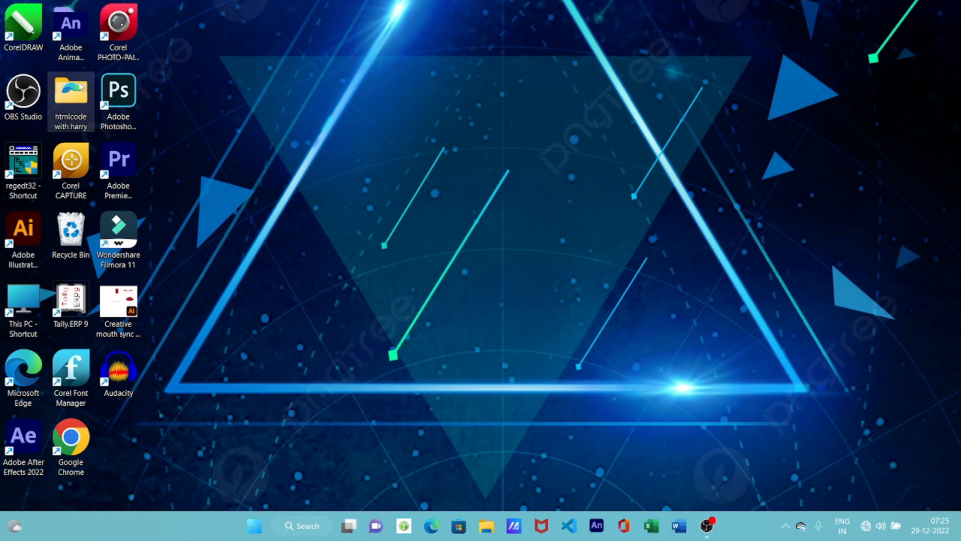
Launch Photoshop and open the strawberry and kiwi-slice images from the New Volume drive
left_click(126, 92)
double_click(126, 92)
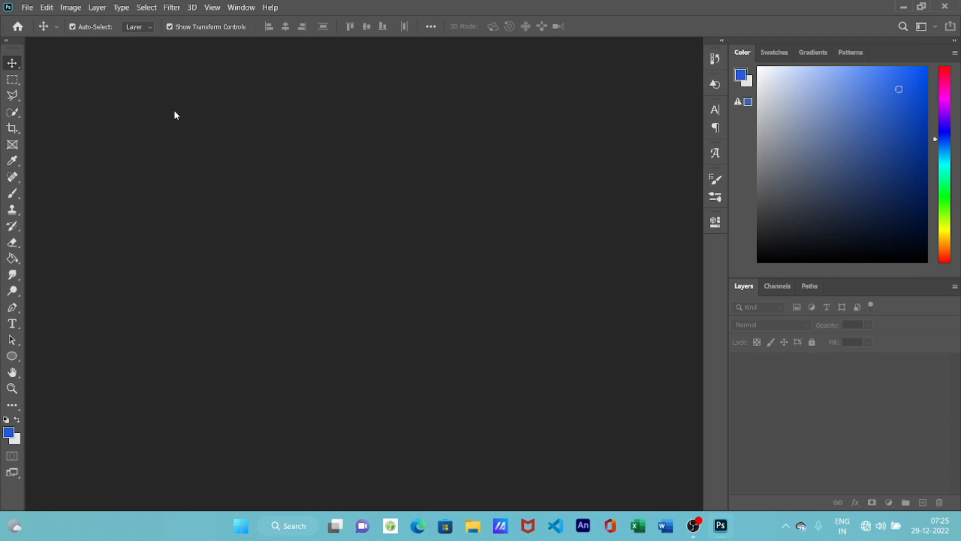
left_click(27, 7)
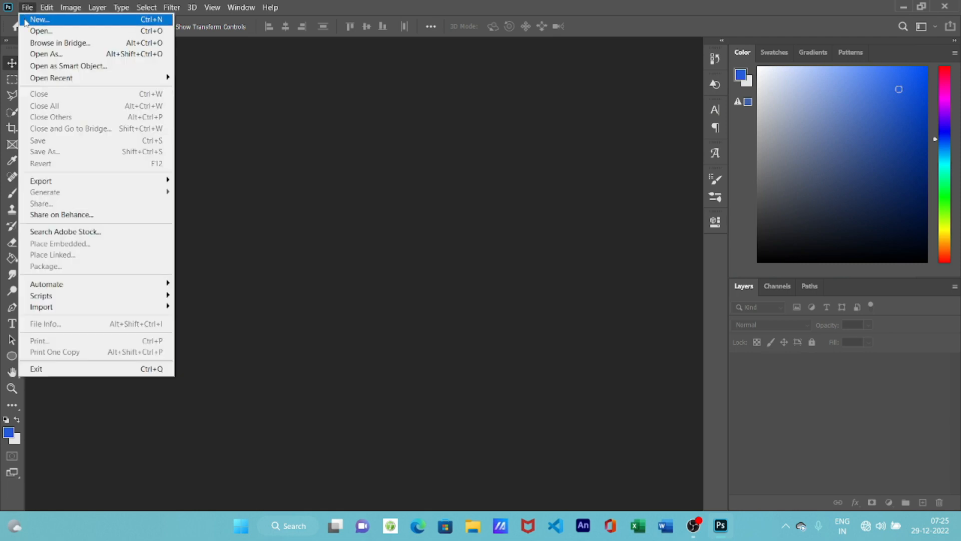
left_click(36, 31)
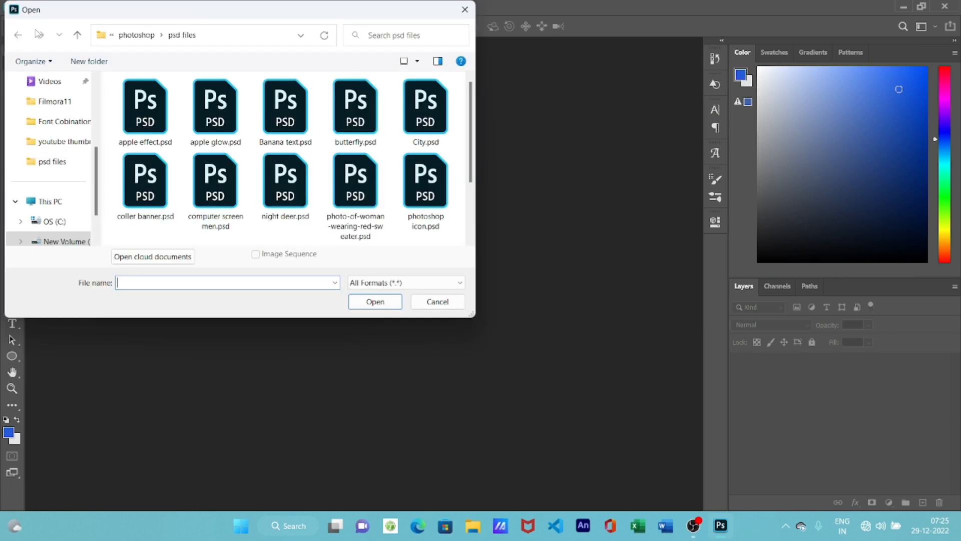
scroll(93, 198, "down", 2)
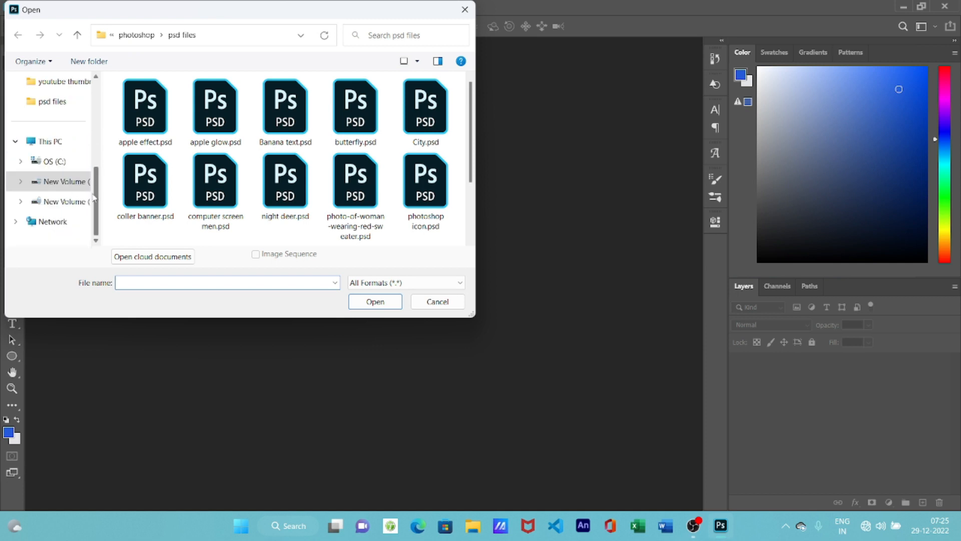
left_click(70, 182)
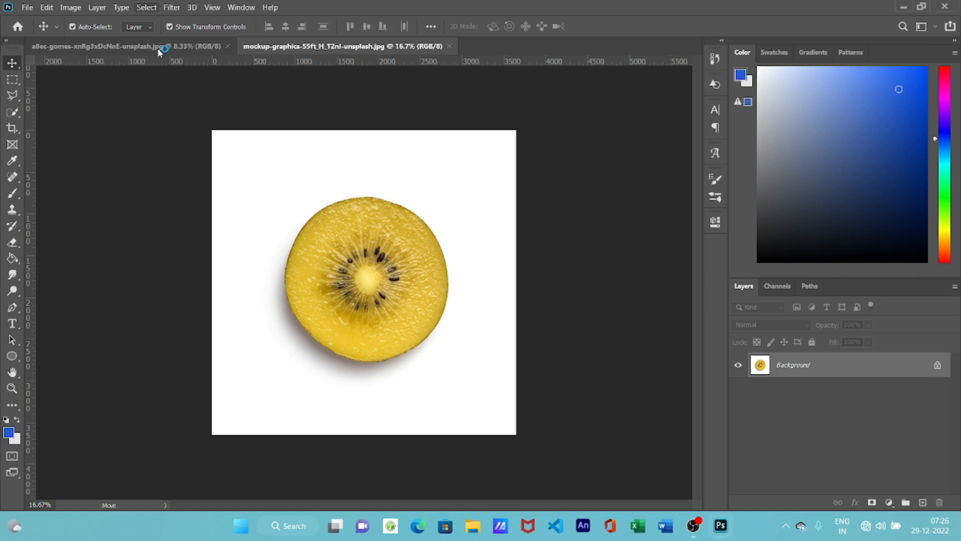
Unlock the background layer of the strawberry image and select the whole strawberry with the Quick Selection tool
left_click(171, 48)
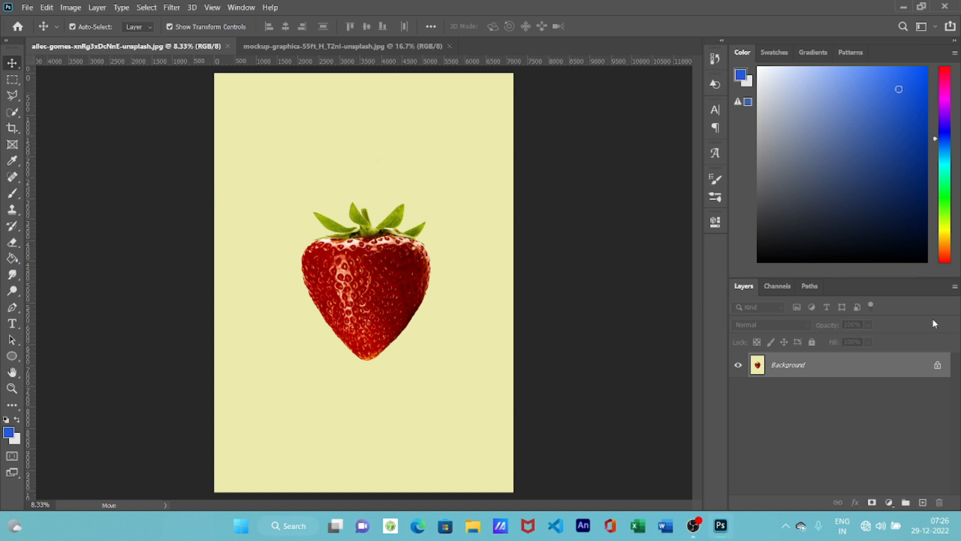
left_click(938, 366)
left_click(11, 114)
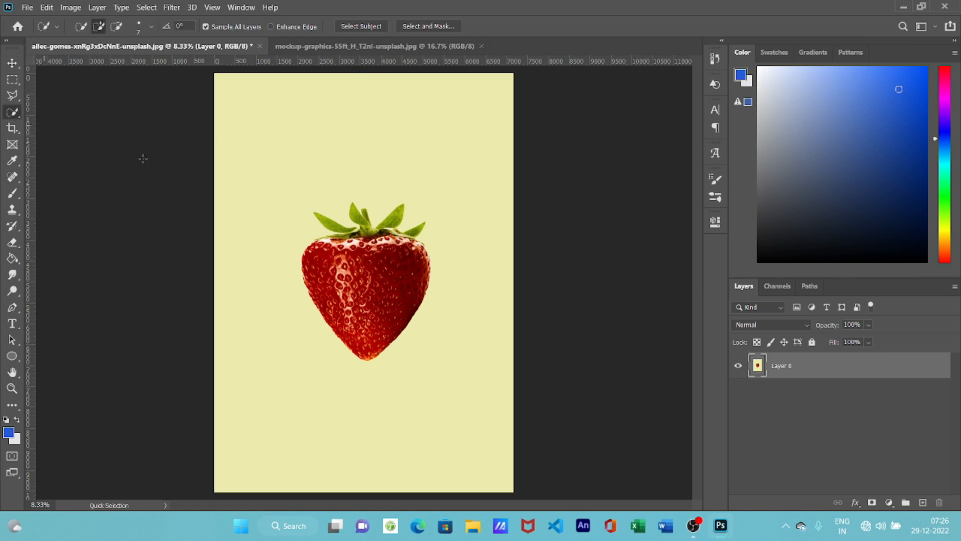
left_click(351, 230)
mouse_move(367, 224)
left_mouse_down()
mouse_move(360, 215)
mouse_move(437, 231)
mouse_move(419, 219)
left_mouse_up()
mouse_move(401, 262)
left_mouse_down()
mouse_move(351, 245)
mouse_move(396, 242)
mouse_move(410, 254)
left_mouse_up()
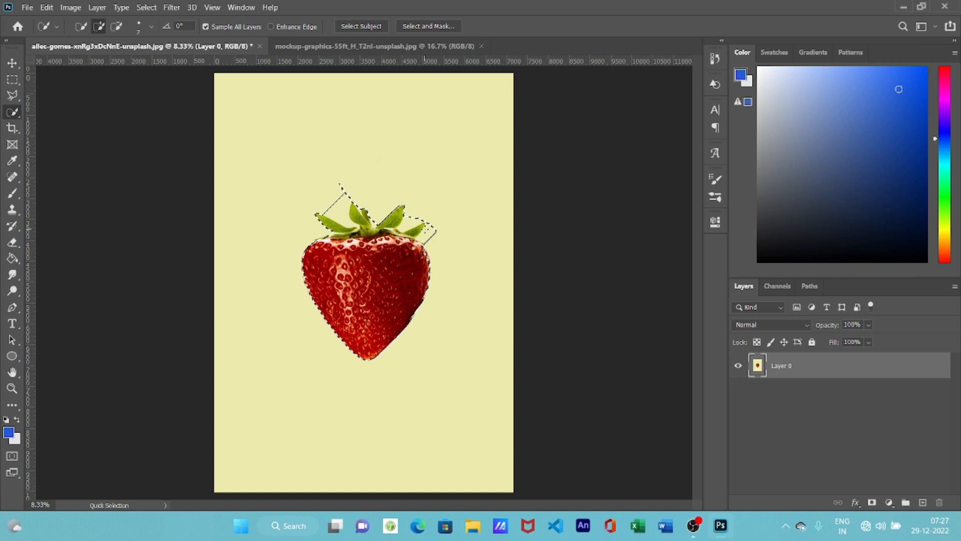
Enlarge the Quick Selection brush to 90 and subtract the excess background around the strawberry's leaves from the selection
key("bracketright")
key("bracketright")
key("bracketright")
key("bracketright")
key("bracketright")
key("bracketright")
key("bracketright")
key("bracketright")
key("bracketright")
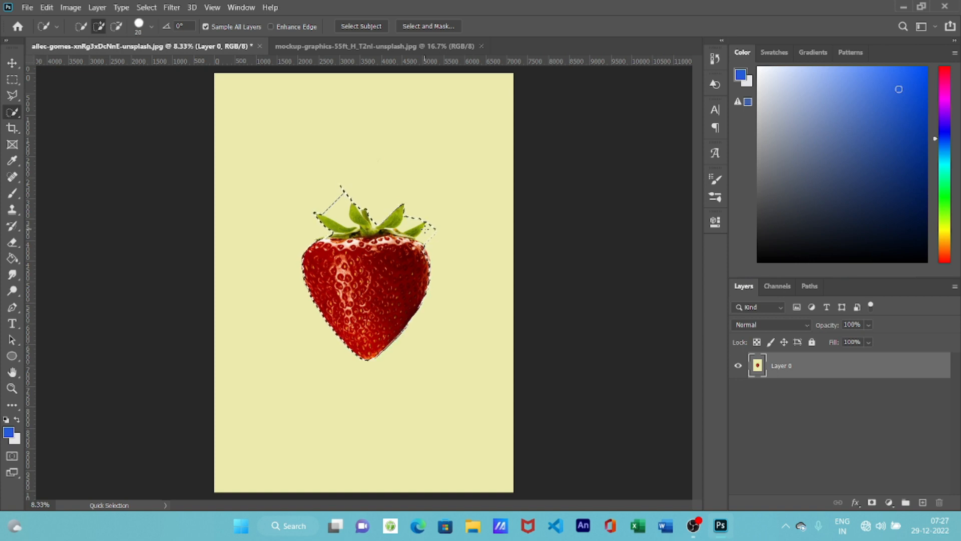
key("bracketright")
key("bracketright")
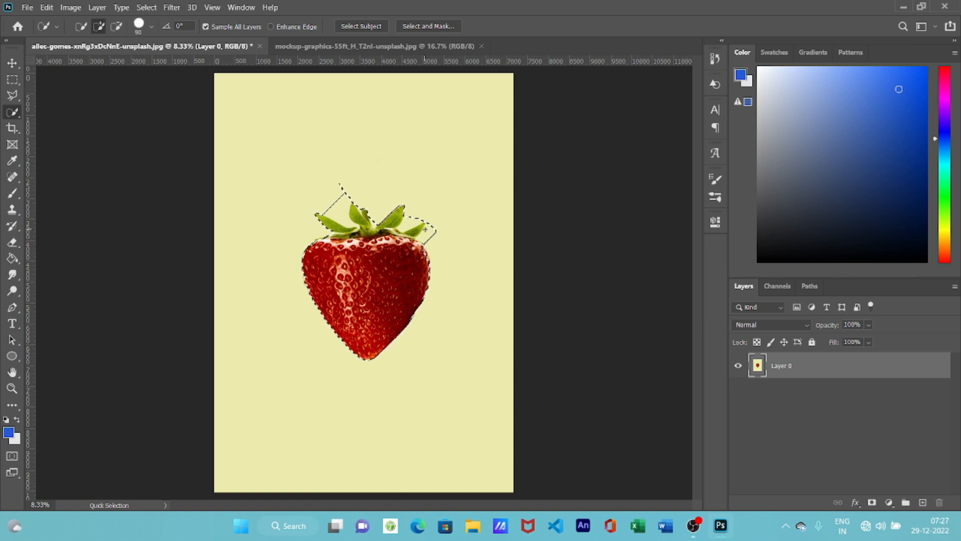
key("alt")
left_click(382, 216, "alt")
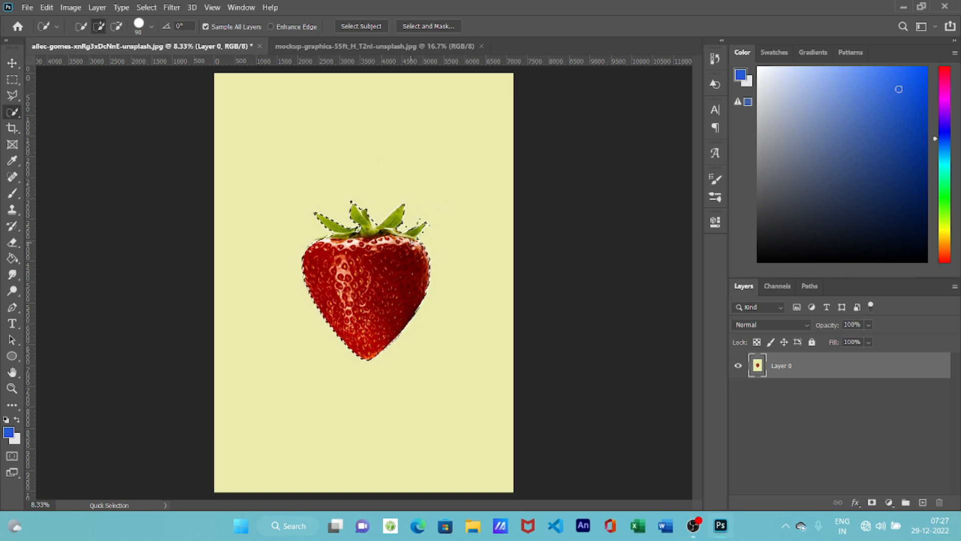
Output the strawberry selection to a New Layer through Select and Mask
left_click(430, 26)
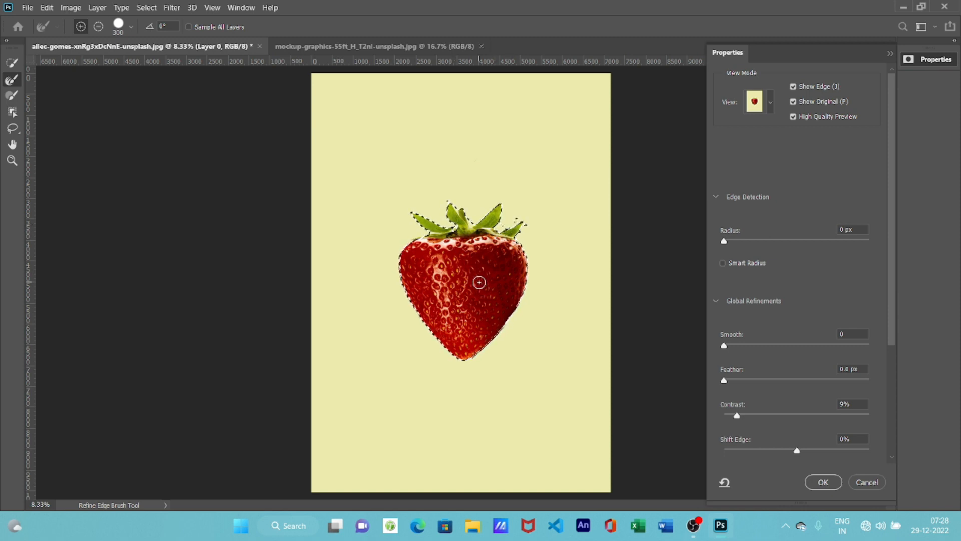
scroll(808, 386, "down", 4)
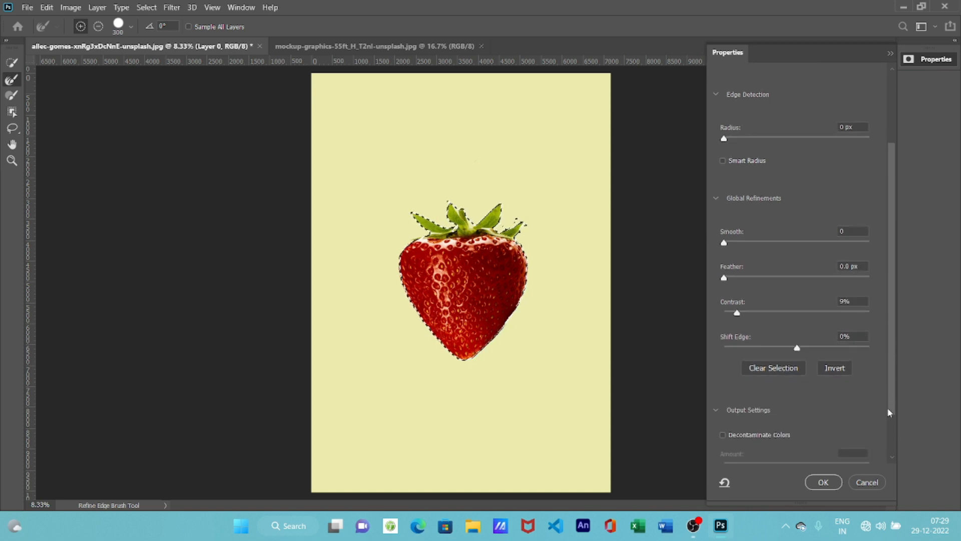
scroll(853, 429, "down", 2)
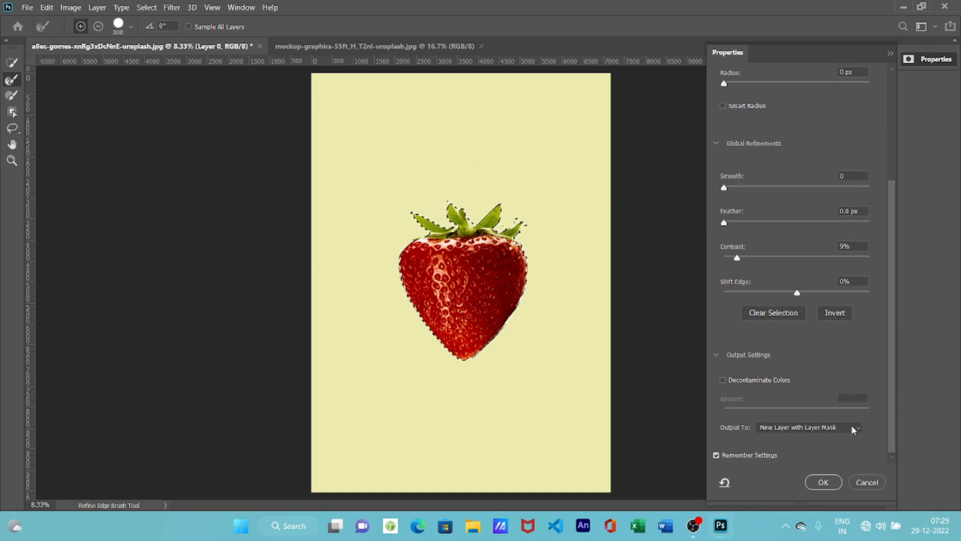
left_click(854, 429)
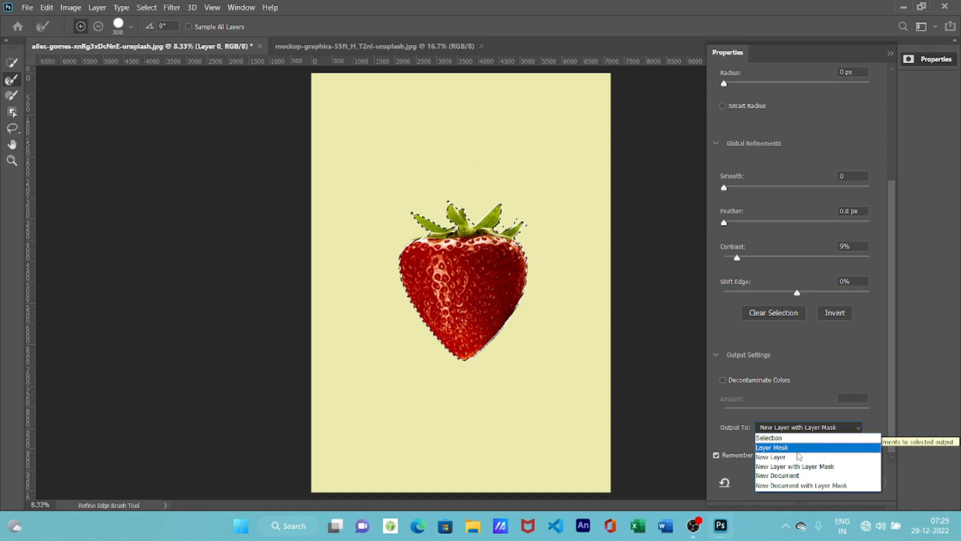
left_click(796, 447)
left_click(848, 427)
left_click(771, 457)
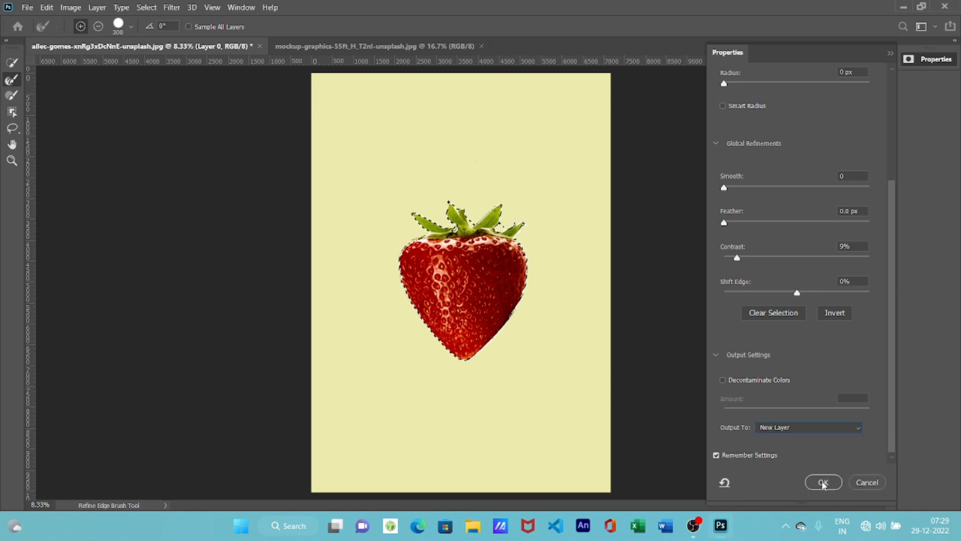
left_click(821, 481)
Rename the cut-out strawberry layer as fruit
double_click(810, 367)
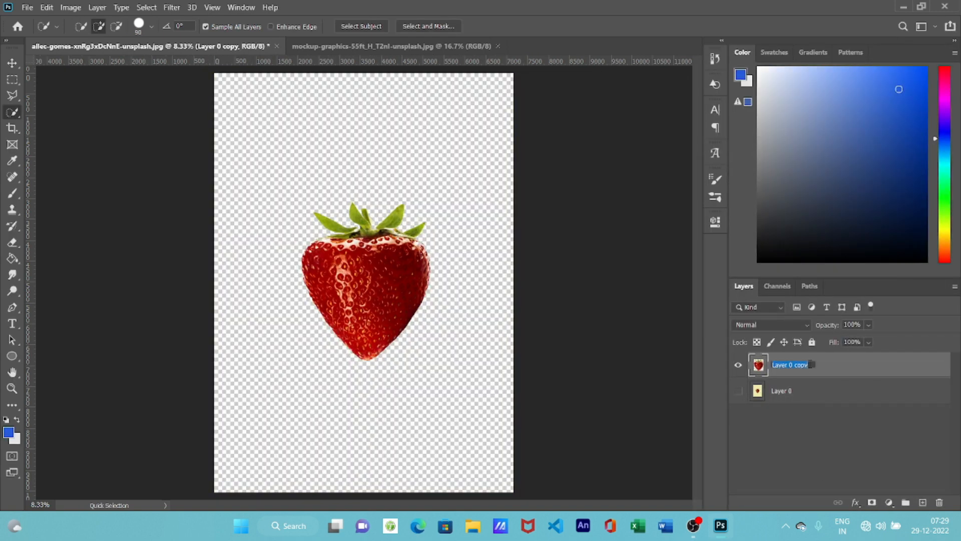
type("Fruit")
key("Return")
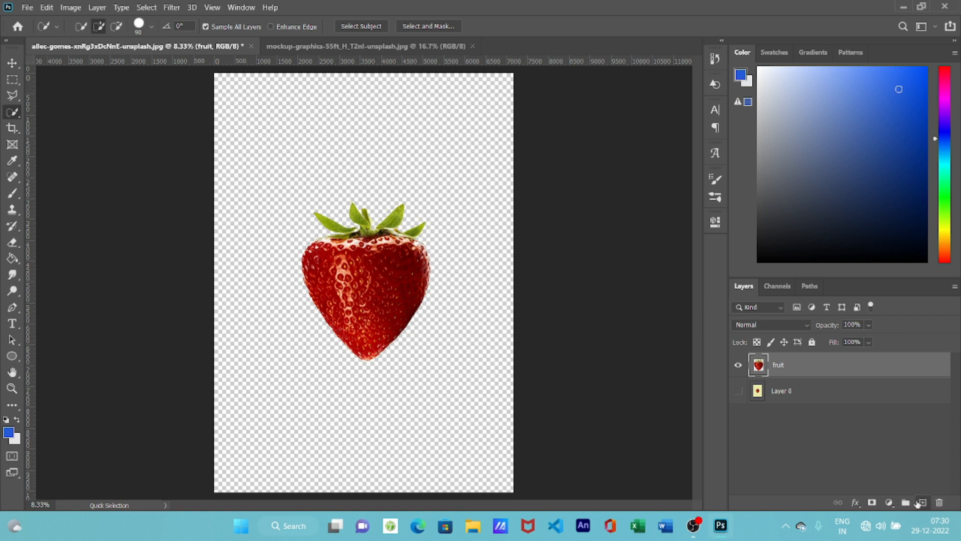
Add an empty layer directly beneath the fruit layer and name it bg
left_click(923, 502)
left_click_drag(814, 370, 814, 398)
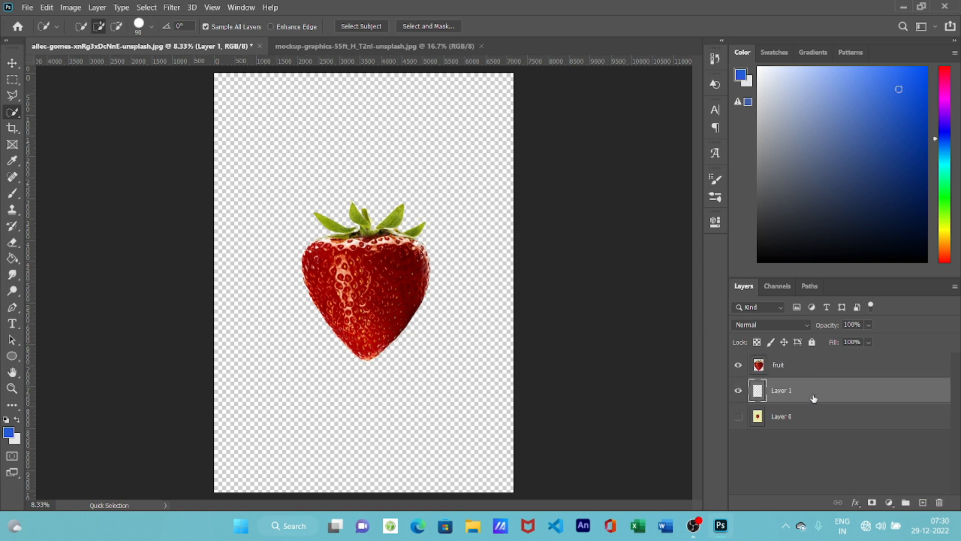
double_click(787, 391)
type("bg")
key("Return")
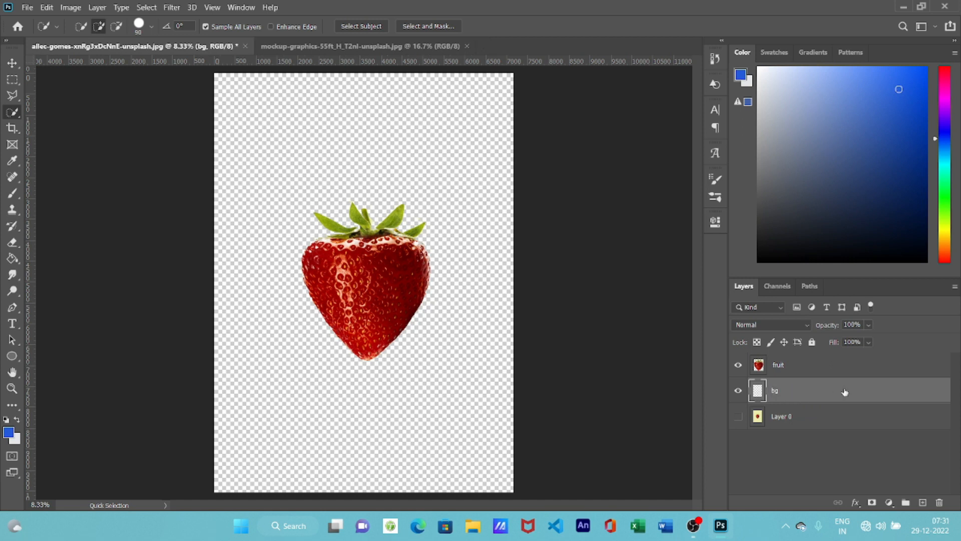
Set the foreground colour to a bright red and fill the bg layer with it
left_click(9, 432)
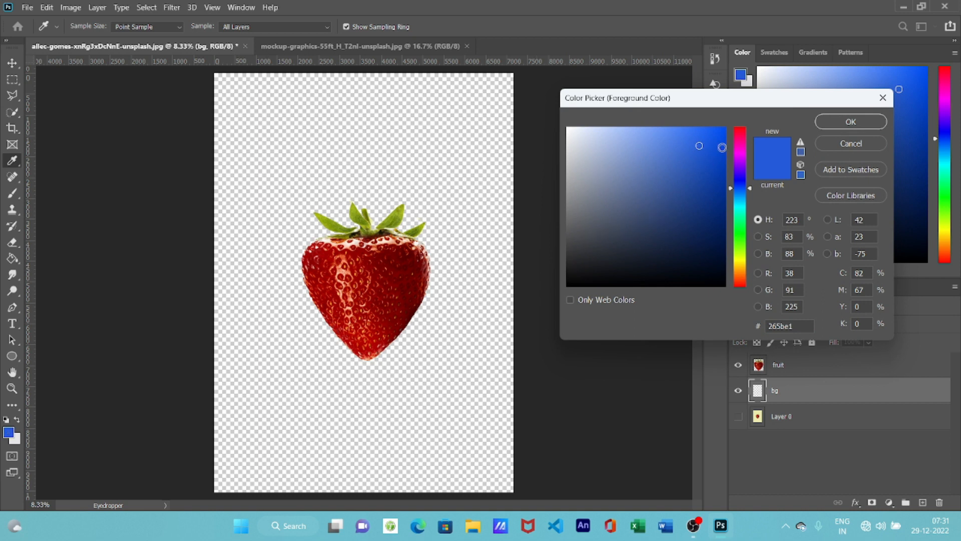
left_click(741, 131)
left_click(711, 135)
left_click(716, 132)
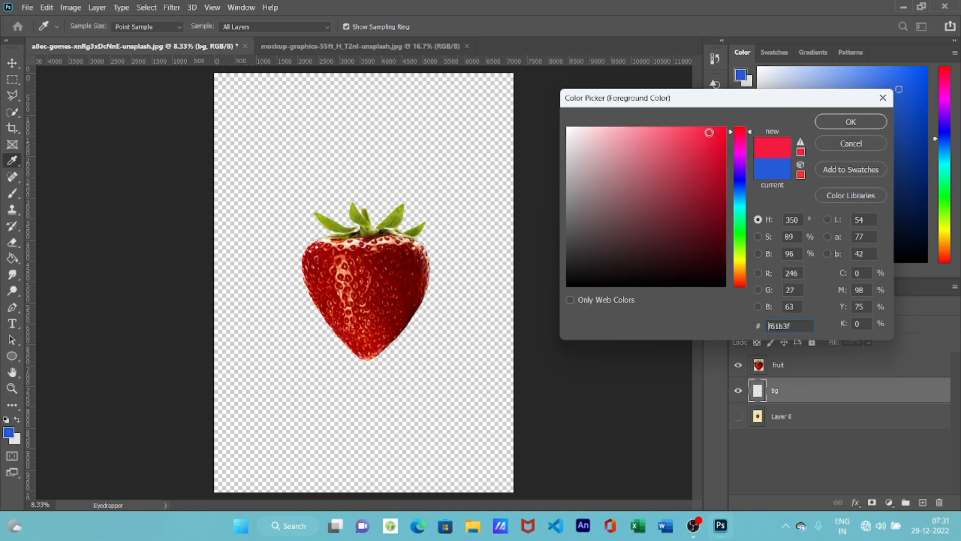
left_click(843, 123)
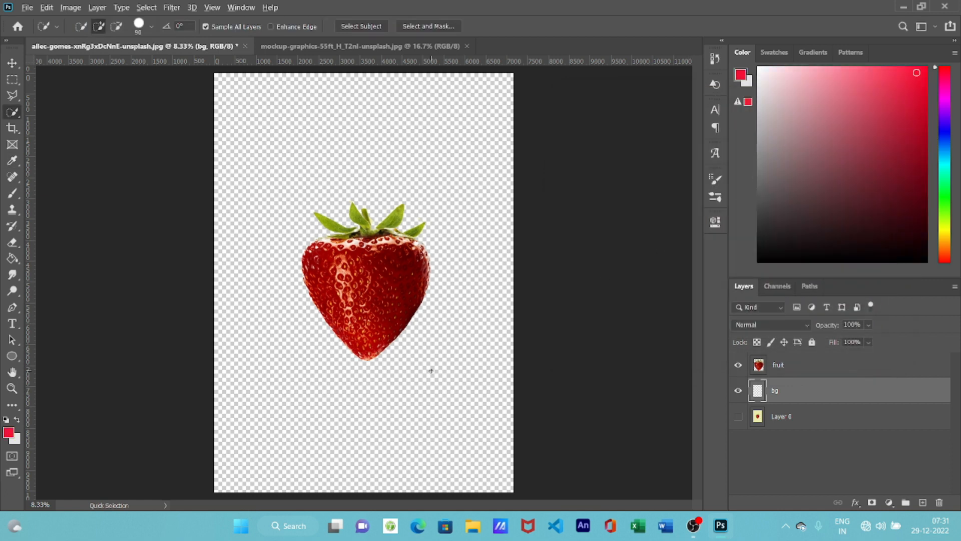
key("alt+BackSpace")
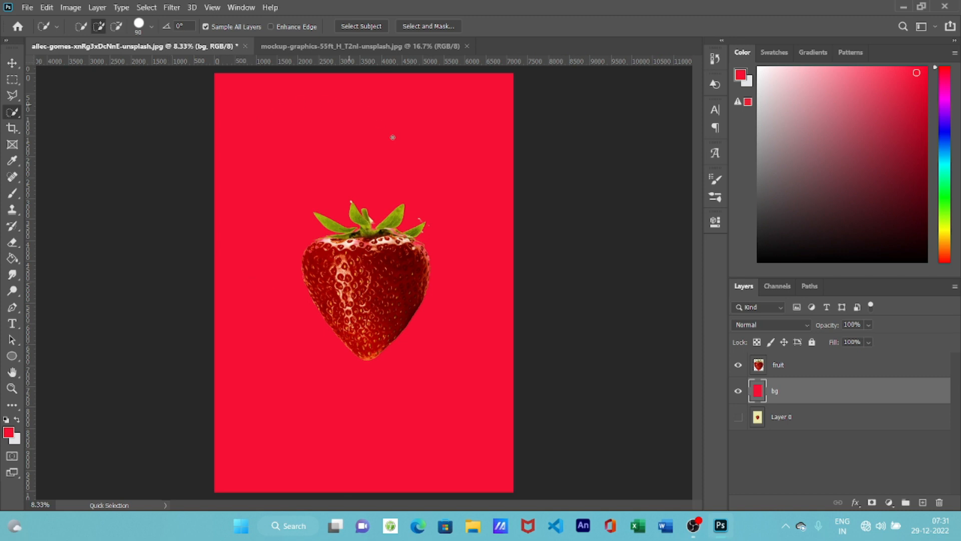
Apply a radial gradient to the bg layer, from light grey behind the strawberry to red beyond the canvas's upper-right corner
right_click(17, 256)
left_click(48, 257)
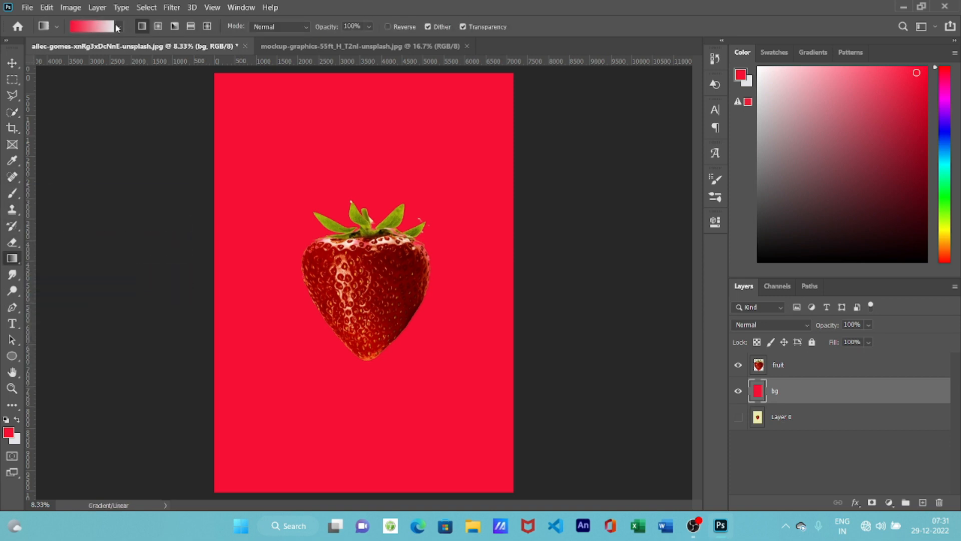
left_click(158, 27)
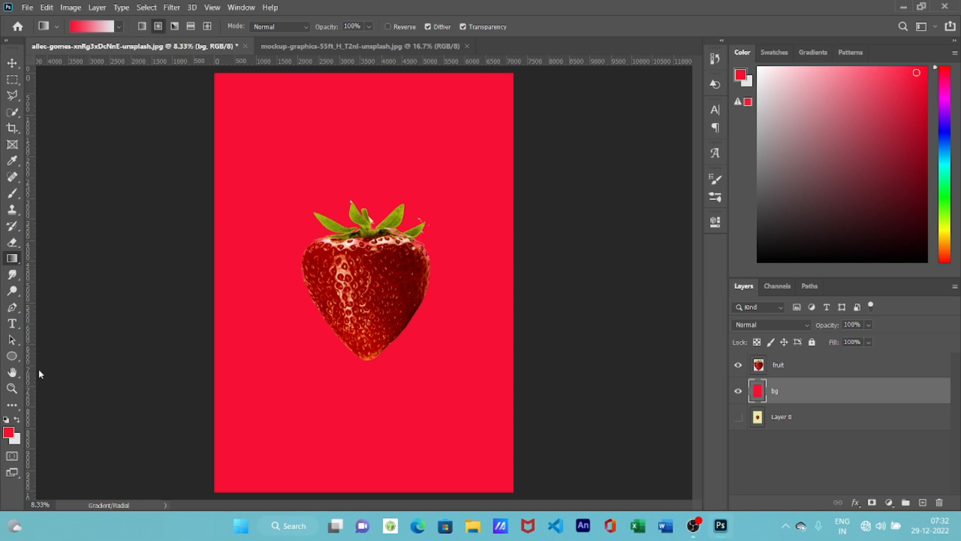
left_click(17, 422)
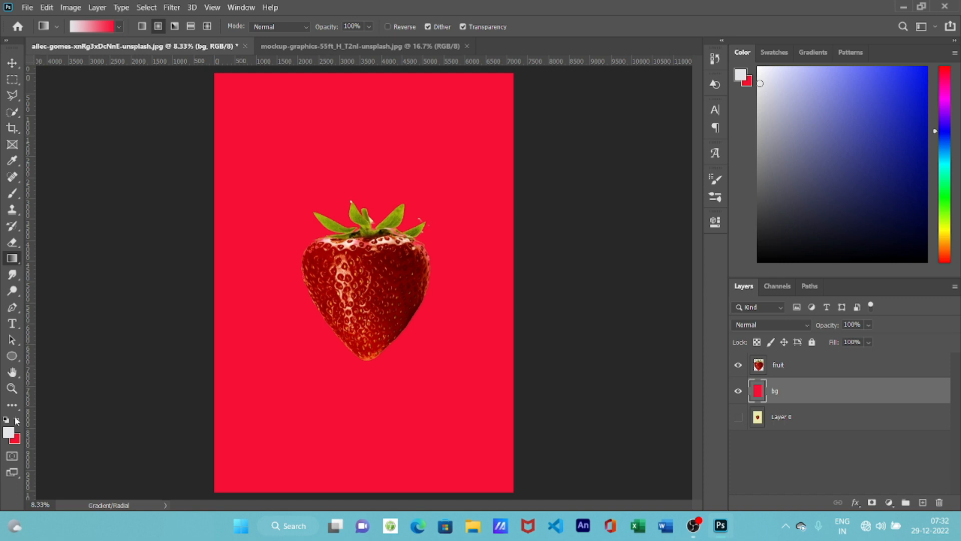
left_click_drag(364, 271, 522, 64)
Duplicate the fruit layer and hide the original
key("v")
left_click(882, 365)
left_click_drag(883, 365, 923, 503)
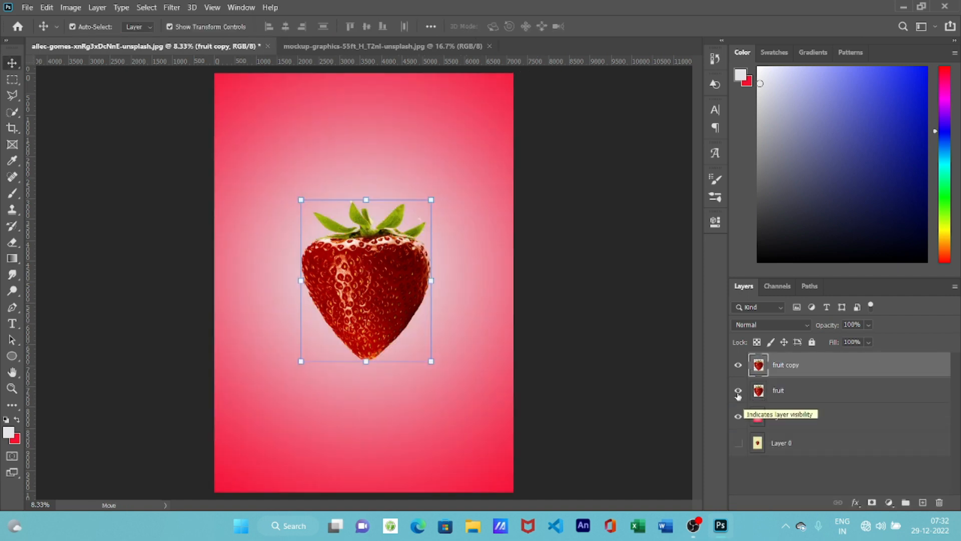
left_click(738, 391)
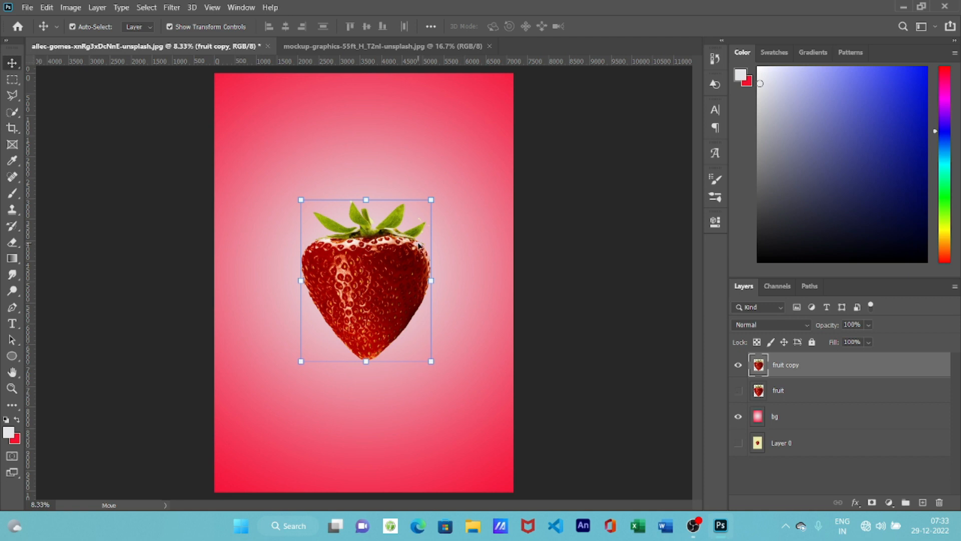
Draw a closed Pen path around the strawberry's leafy top, with a curved lower edge crossing the upper part of the fruit
left_click(11, 309)
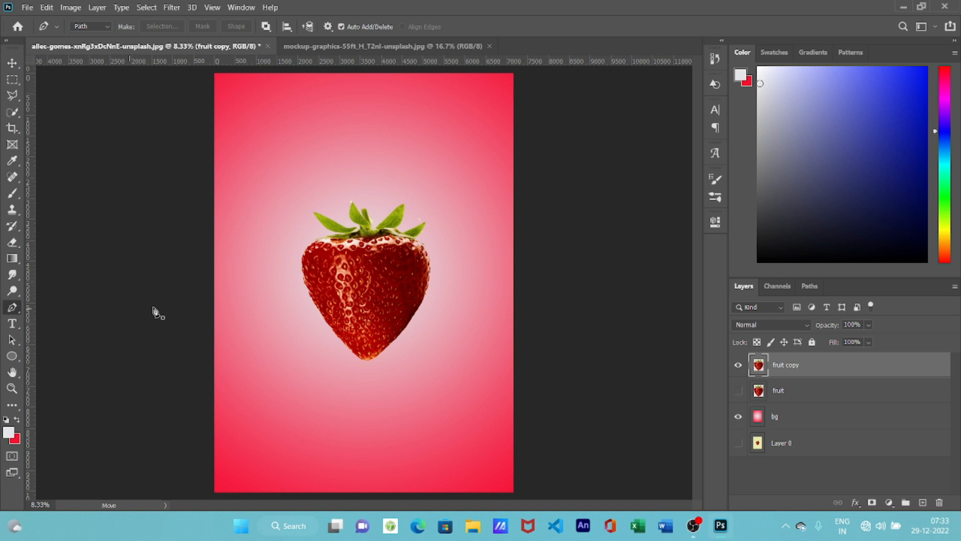
left_click(290, 248)
left_click_drag(457, 236, 561, 182)
left_click(433, 176)
left_click(320, 181)
left_click(291, 249)
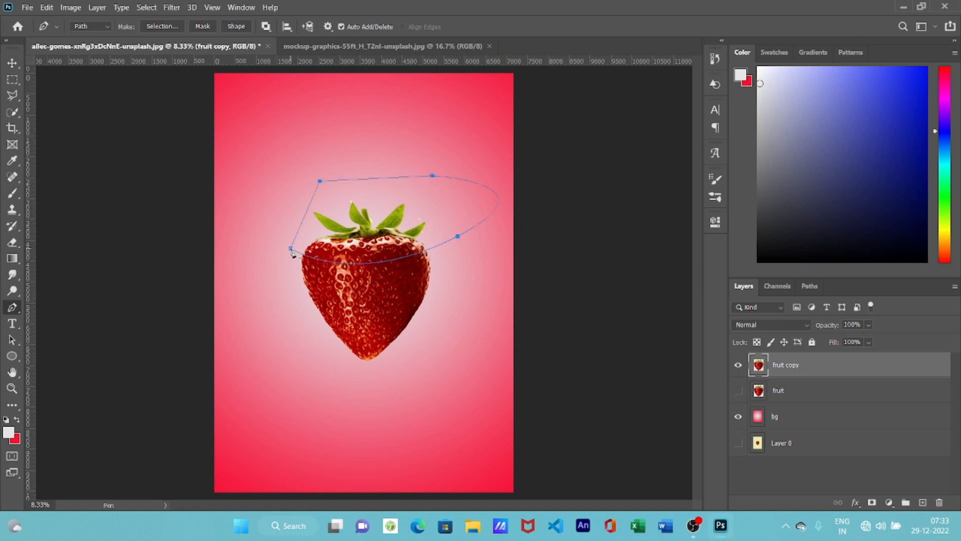
Turn the path into a new selection with a 0-pixel feather and lift the strawberry's top slice above its body
right_click(380, 225)
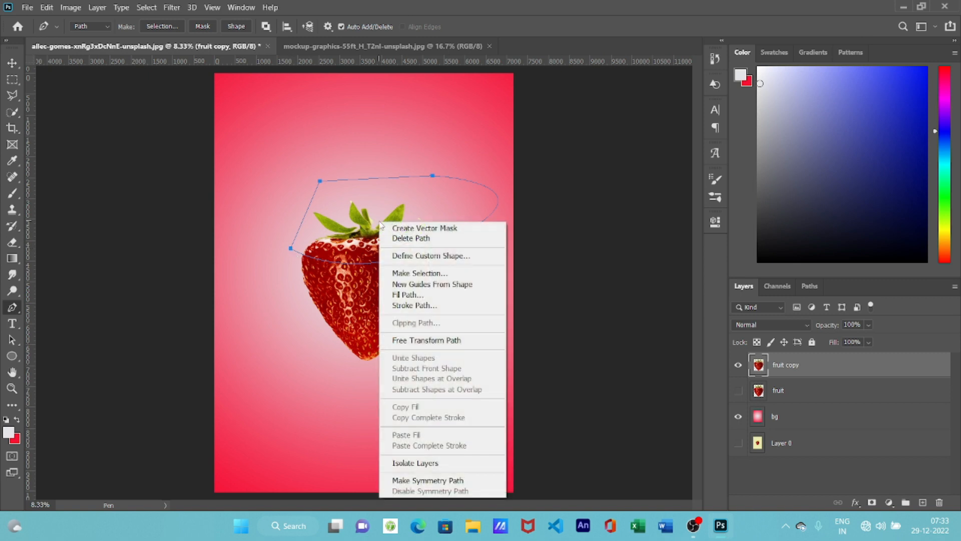
left_click(420, 273)
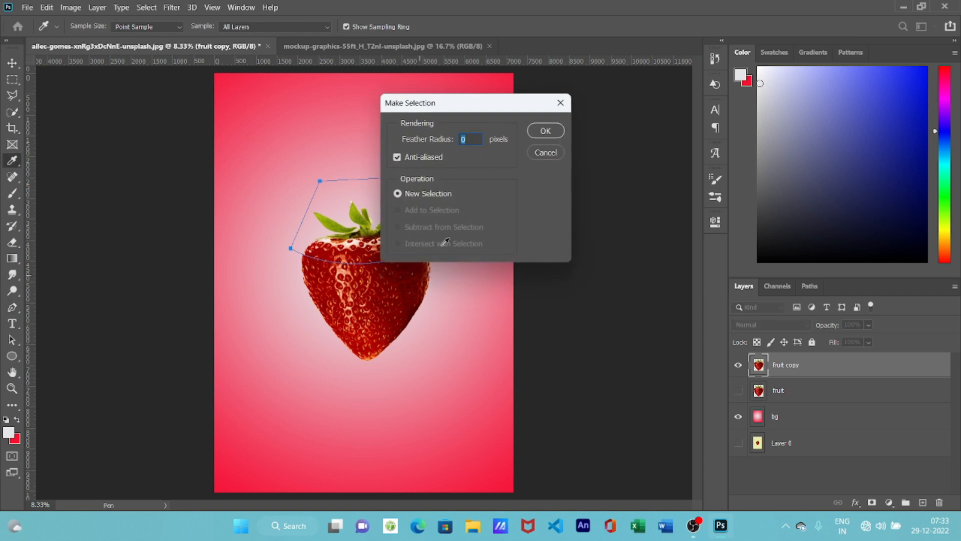
left_click(545, 131)
key("v")
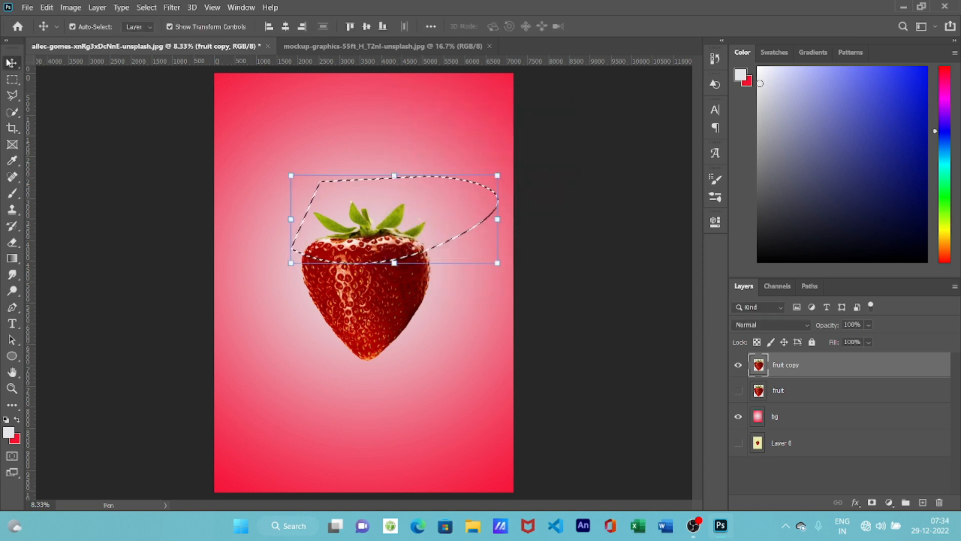
left_click_drag(339, 257, 337, 213)
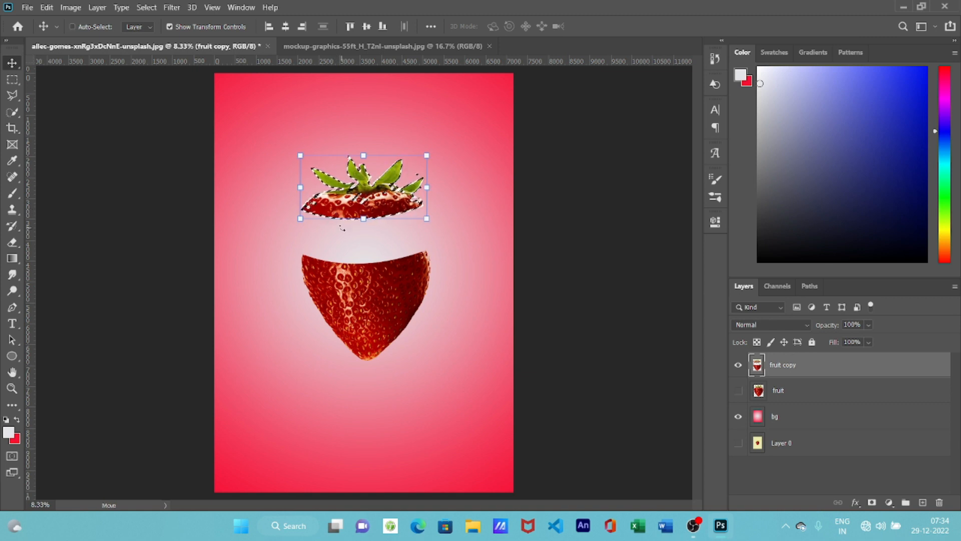
Cut the selected leafy top slice, paste it onto a new layer and place it above the strawberry's body
key("ctrl+x")
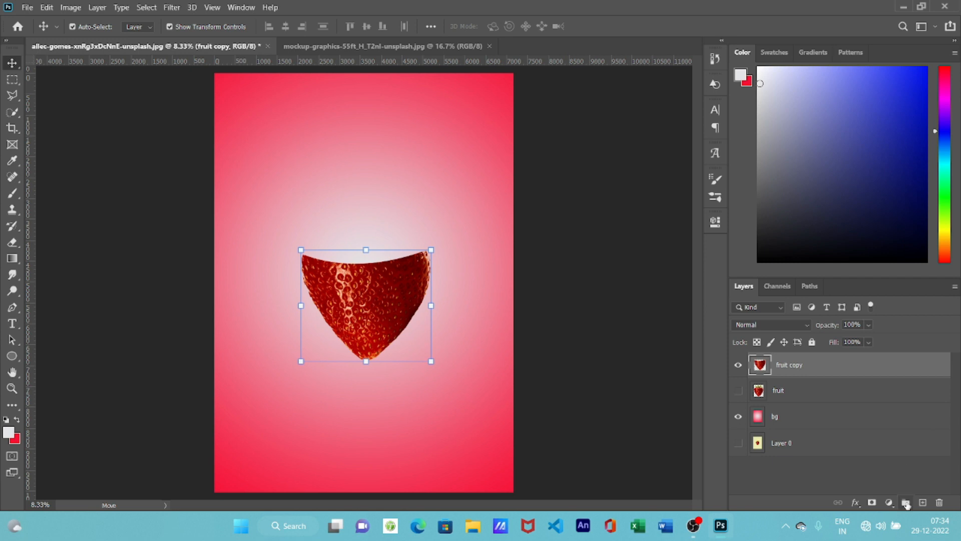
left_click(923, 502)
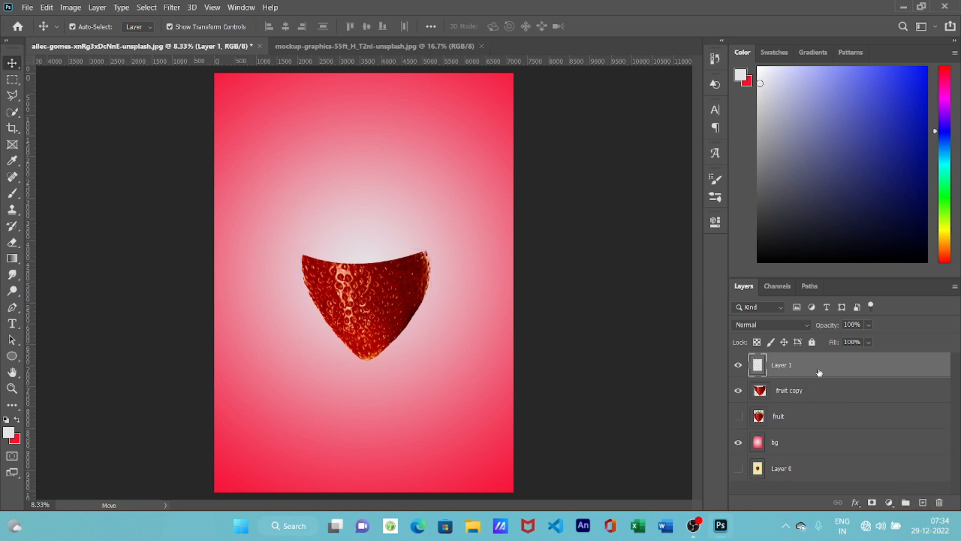
key("ctrl+v")
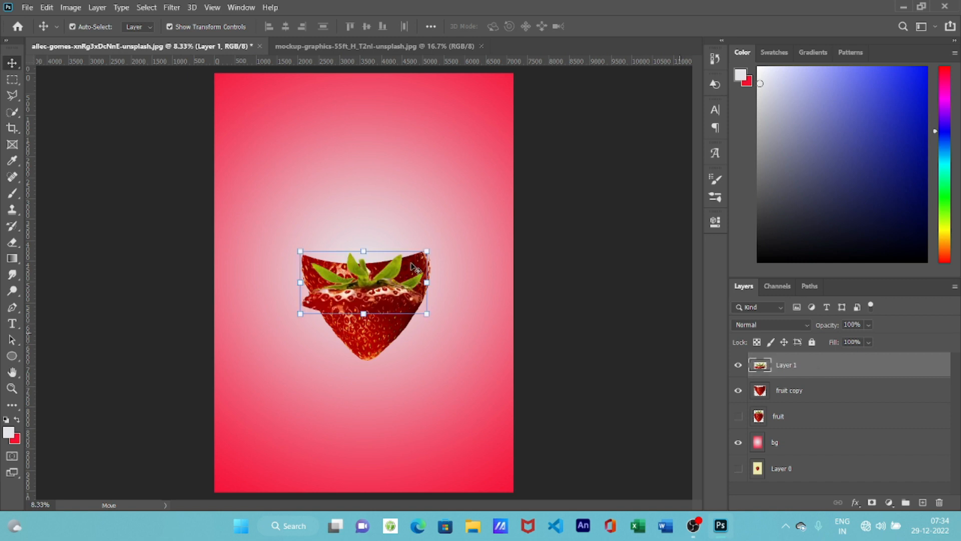
left_click_drag(375, 303, 364, 223)
Divide the fruit copy layer along a curved Pen path, putting the body's upper band on its own layer, raised above the remaining piece
left_click(801, 393)
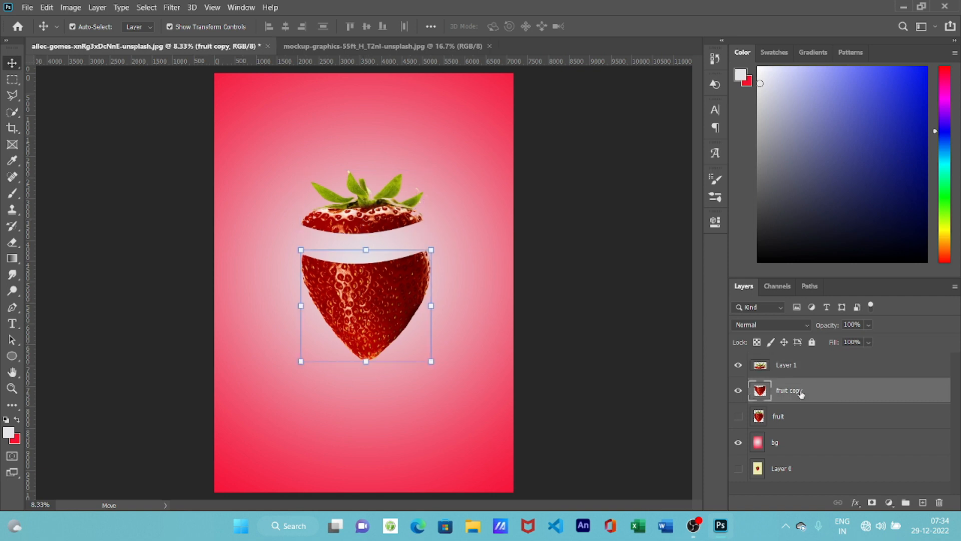
left_click(14, 307)
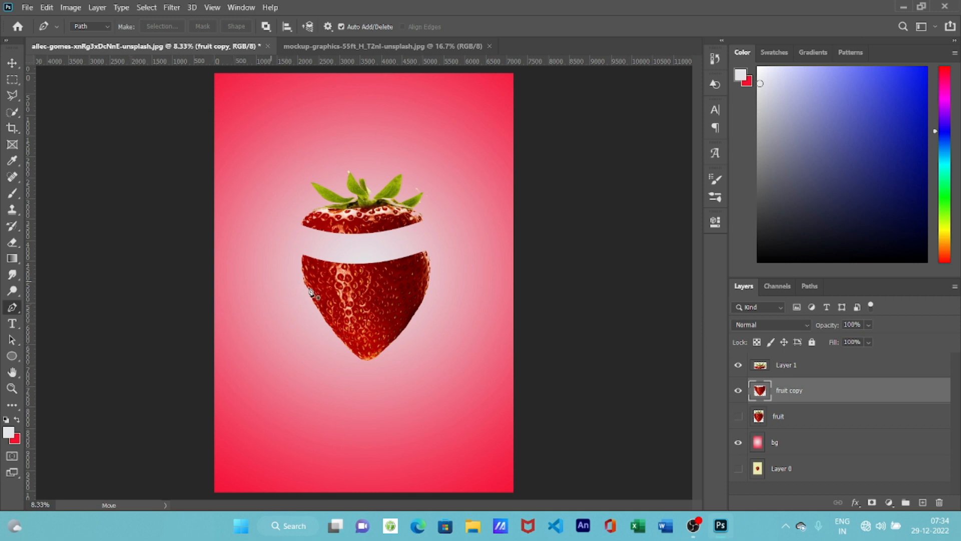
left_click(292, 290)
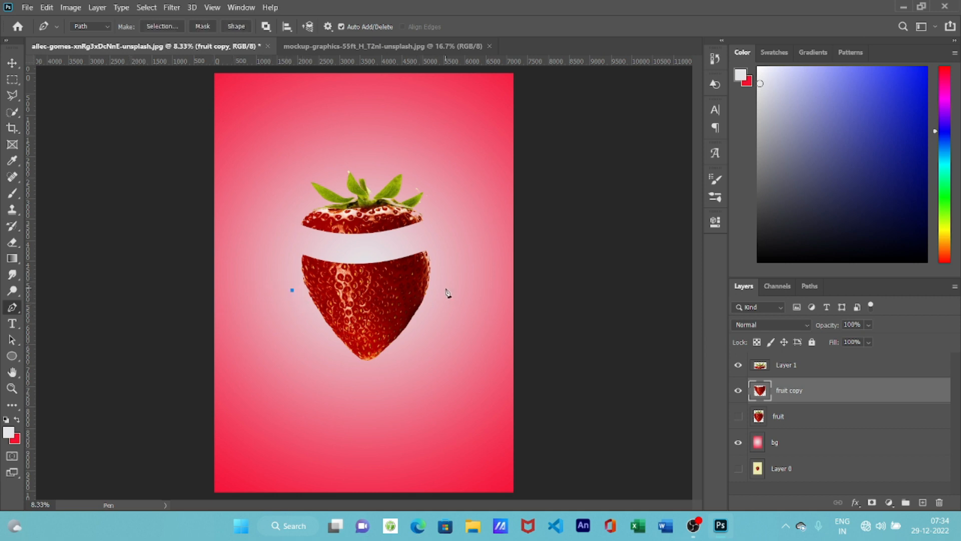
left_click_drag(450, 287, 541, 260)
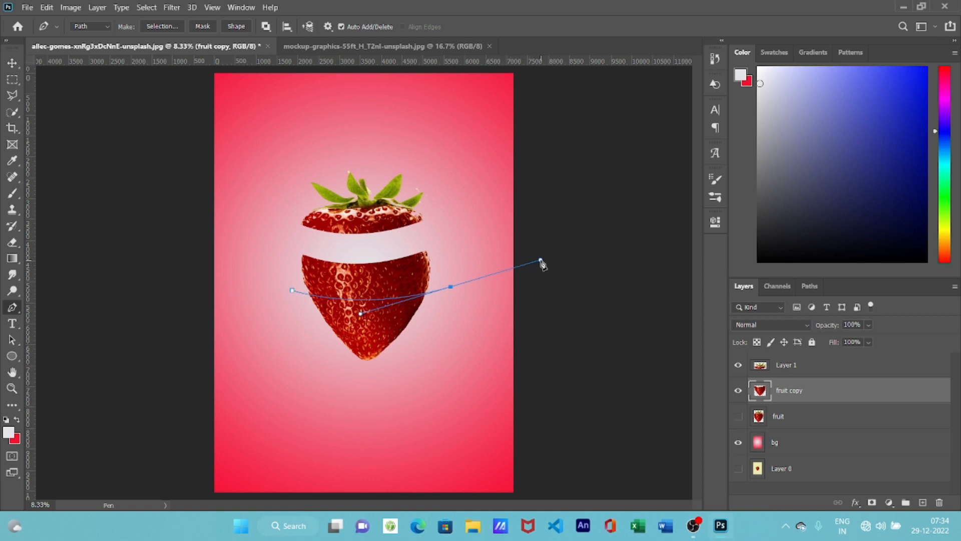
right_click(453, 293)
left_click(450, 281)
key("v")
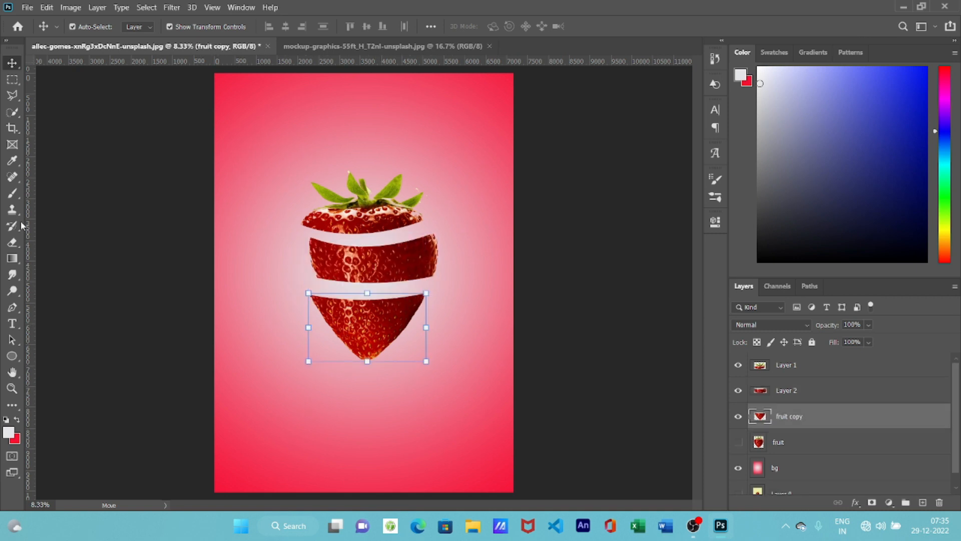
Divide the remaining lower piece along another curved Pen path, putting its upper part on a separate layer above the strawberry's tip
left_click(457, 285)
mouse_move(428, 321)
left_mouse_down()
mouse_move(429, 333)
mouse_move(382, 316)
left_mouse_up()
left_click(304, 288)
right_click(425, 175)
left_click(429, 187)
key("Return")
key("ctrl+j")
key("v")
Lift the leafy top slice and tilt it steeply counter-clockwise, and rotate the band below it slightly clockwise
left_click(374, 227)
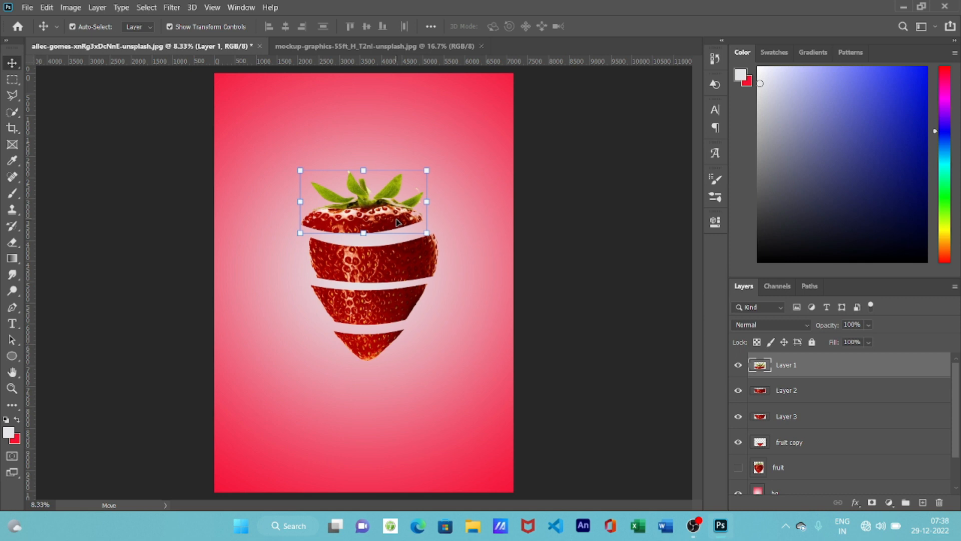
left_click_drag(378, 218, 378, 206)
left_click_drag(439, 225, 446, 181)
left_click_drag(386, 186, 366, 159)
left_click(408, 265)
left_click_drag(408, 265, 442, 269)
key("Return")
left_click_drag(375, 157, 391, 137)
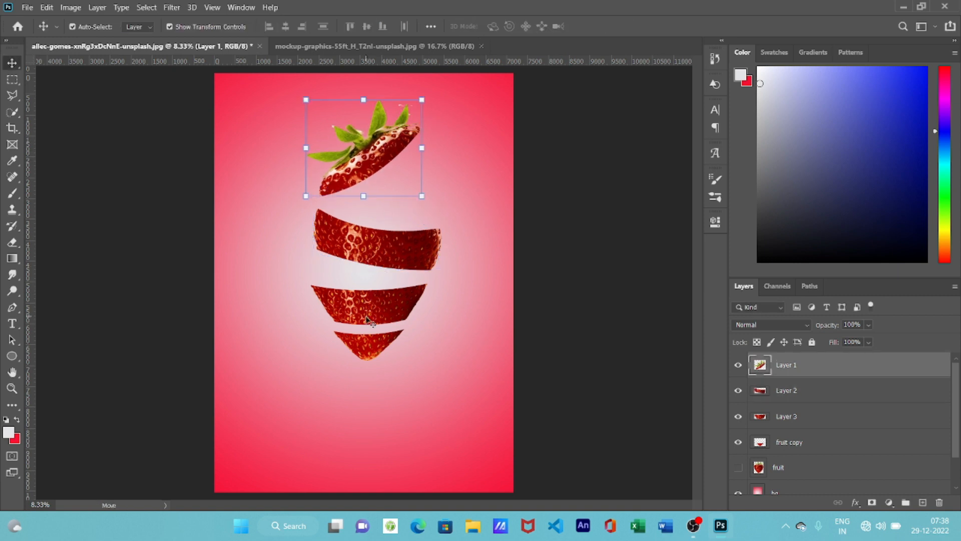
Tilt the third strawberry slice slightly counter-clockwise and move the tip lower to widen the gap
left_click(384, 317)
left_click_drag(439, 326, 443, 312)
left_click_drag(380, 316, 379, 373)
key("Return")
Reduce the leafy top slice's tilt and bring it down closer to the second slice
left_click(397, 258)
left_click(386, 170)
left_click_drag(440, 105, 450, 133)
left_click_drag(375, 163, 389, 187)
left_click(619, 26)
left_click(480, 426)
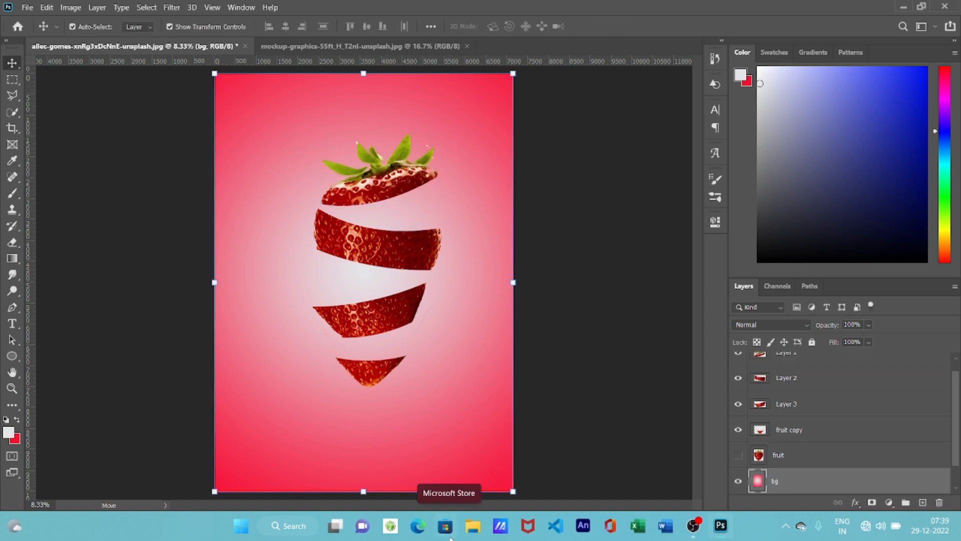
Rotate the second strawberry slice back to nearly level
left_click(353, 248)
left_click_drag(305, 206, 303, 219)
left_click(622, 27)
Shift the third slice and the tip slightly up and to the right, and rotate the third slice slightly clockwise
left_click_drag(385, 319, 393, 308)
left_click_drag(378, 374, 401, 365)
left_click(413, 255)
left_click(404, 306)
left_click_drag(439, 268, 441, 278)
key("Return")
left_click_drag(391, 373, 379, 373)
left_click(408, 253)
left_click(406, 305)
left_click_drag(448, 277, 450, 281)
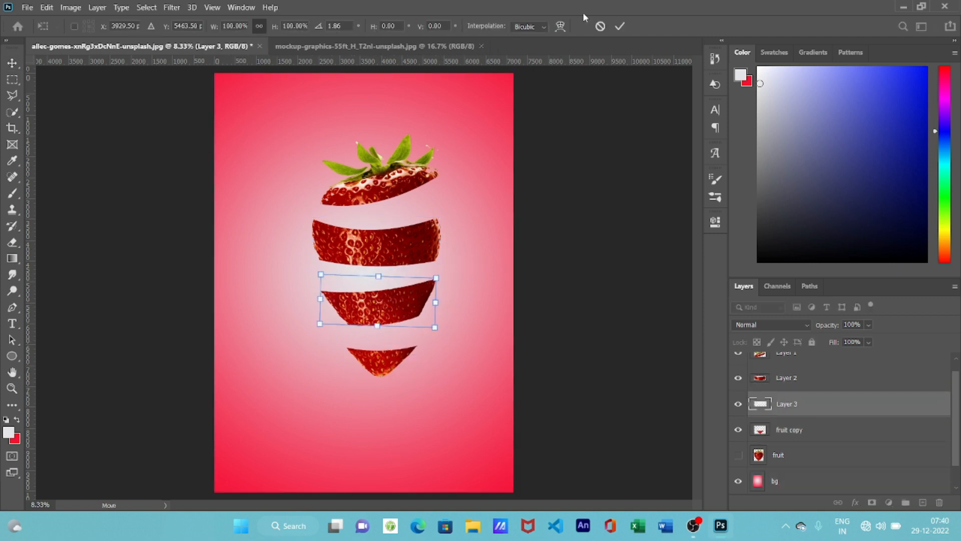
key("Return")
left_click(468, 425)
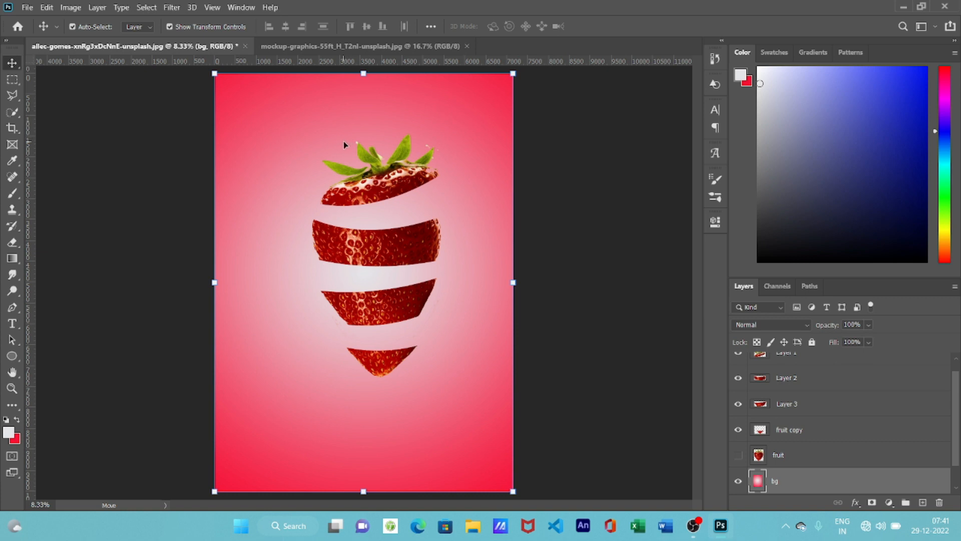
Switch to the kiwi image and select the whole kiwi slice with the Quick Selection tool
left_click(378, 45)
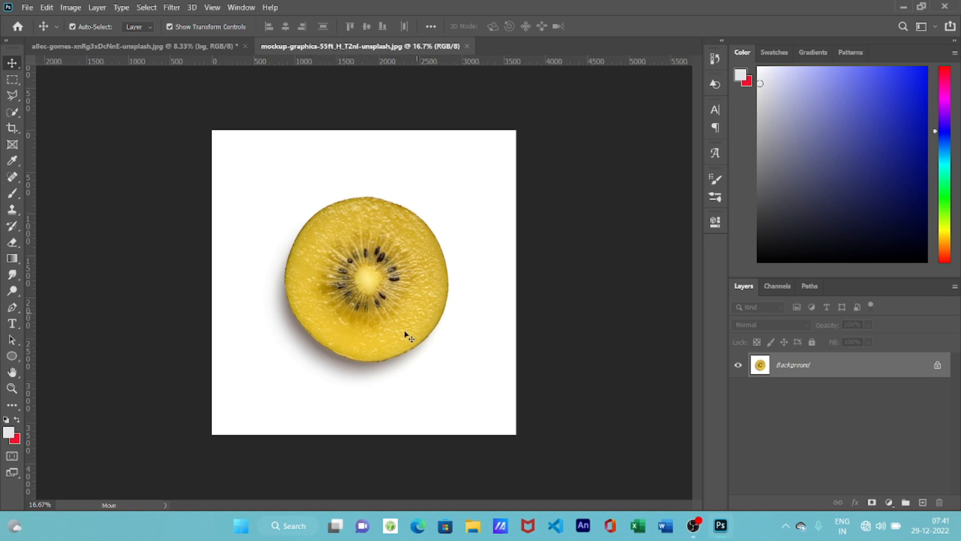
left_click(11, 112)
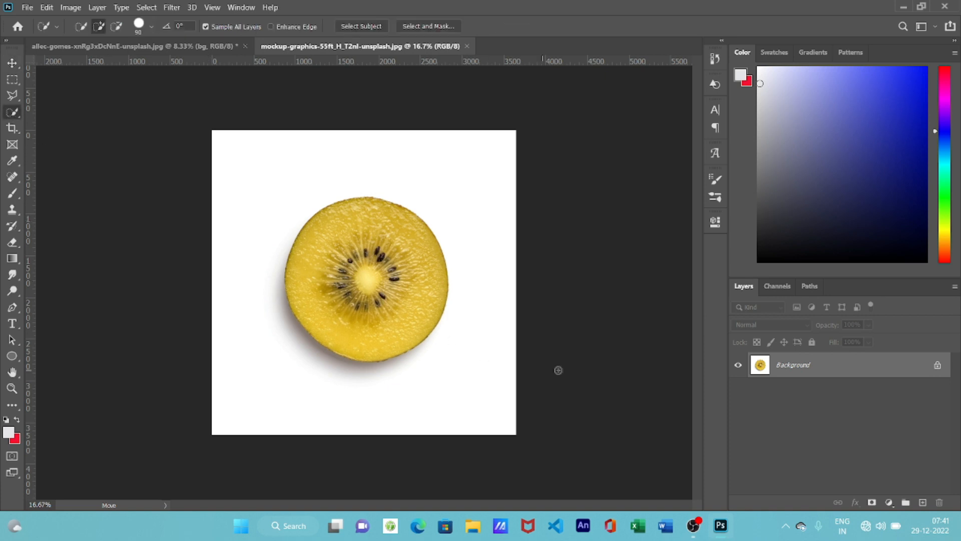
mouse_move(366, 286)
left_mouse_down()
mouse_move(356, 271)
mouse_move(360, 235)
mouse_move(386, 220)
mouse_move(405, 334)
mouse_move(320, 281)
left_mouse_up()
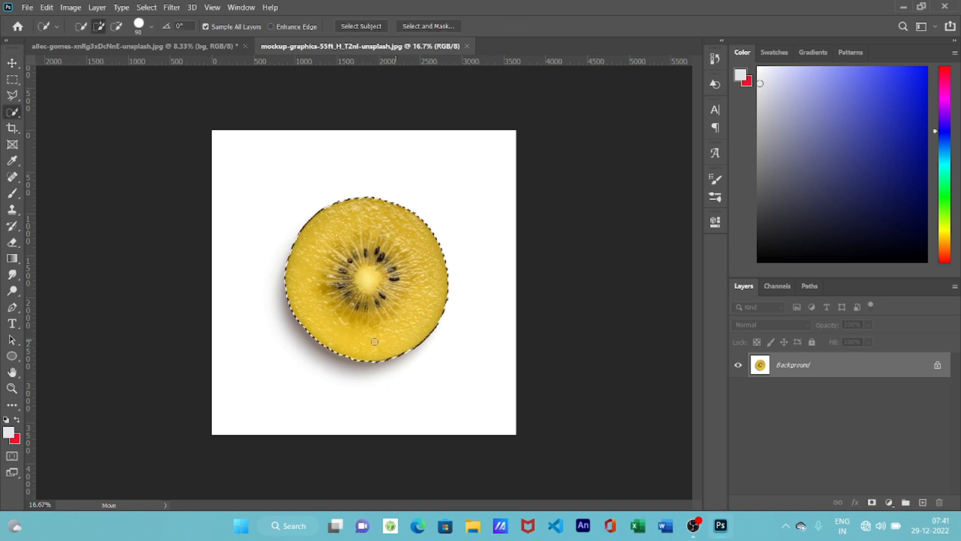
Refine the kiwi selection's edge with the Refine Edge Brush in Select and Mask and output it to a new layer
left_click(428, 25)
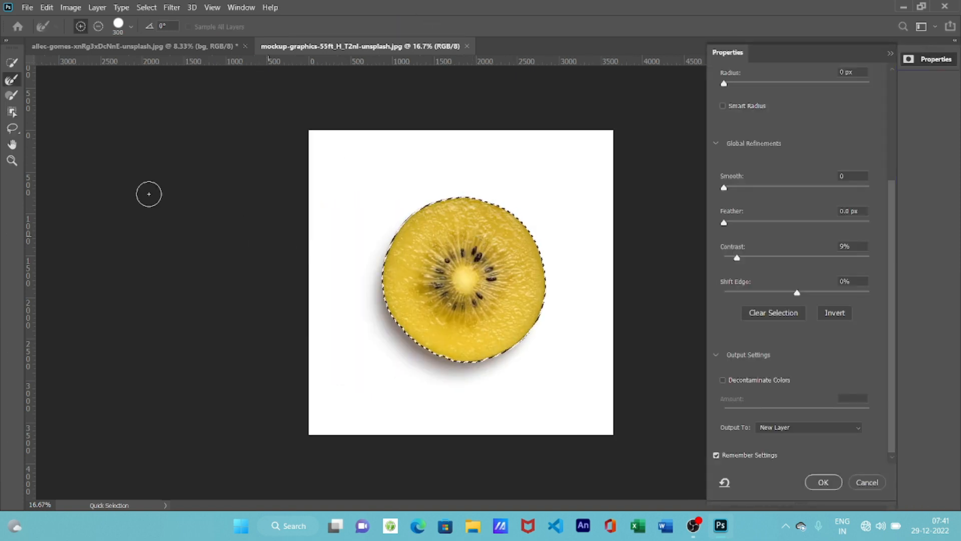
left_click(12, 79)
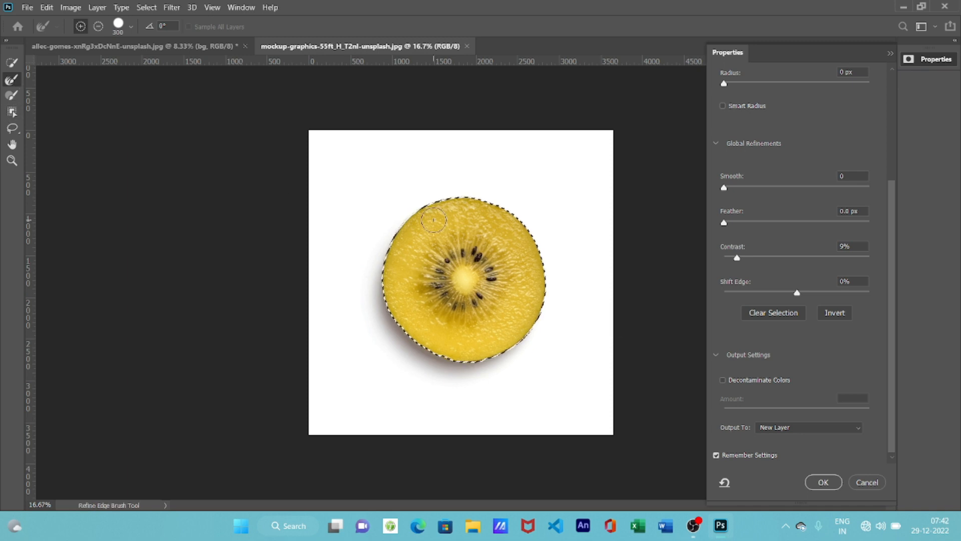
mouse_move(420, 208)
left_mouse_down()
mouse_move(496, 206)
mouse_move(525, 219)
mouse_move(541, 249)
mouse_move(541, 322)
mouse_move(494, 358)
mouse_move(450, 368)
mouse_move(482, 359)
left_mouse_up()
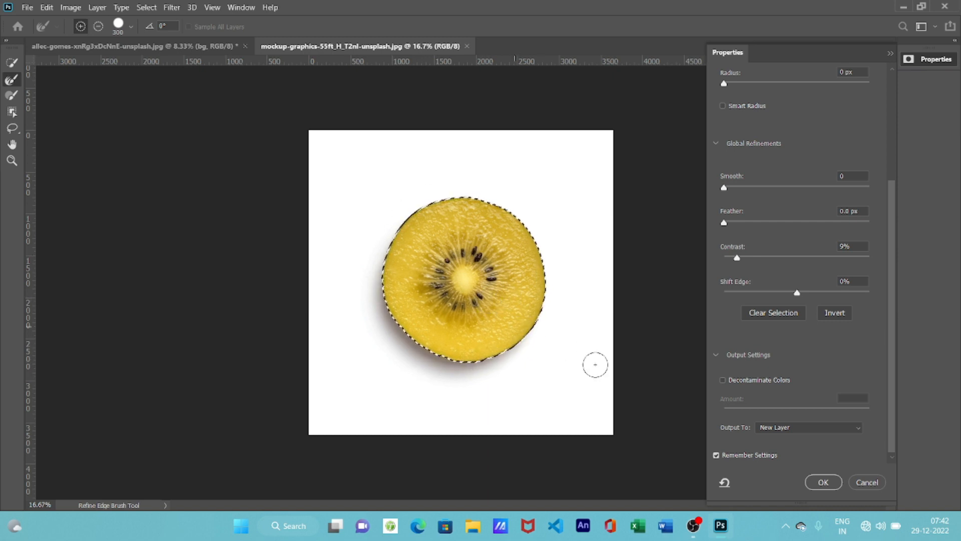
left_click(825, 427)
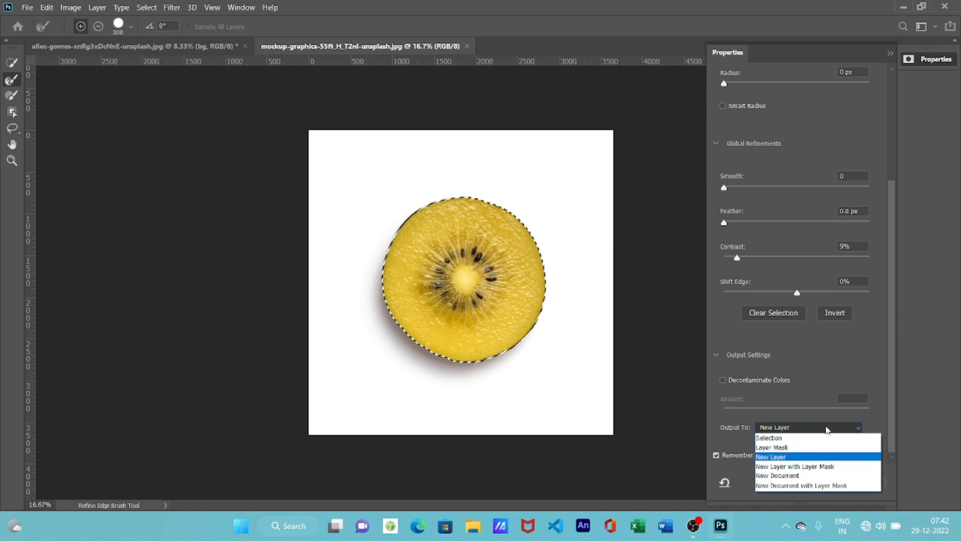
left_click(797, 458)
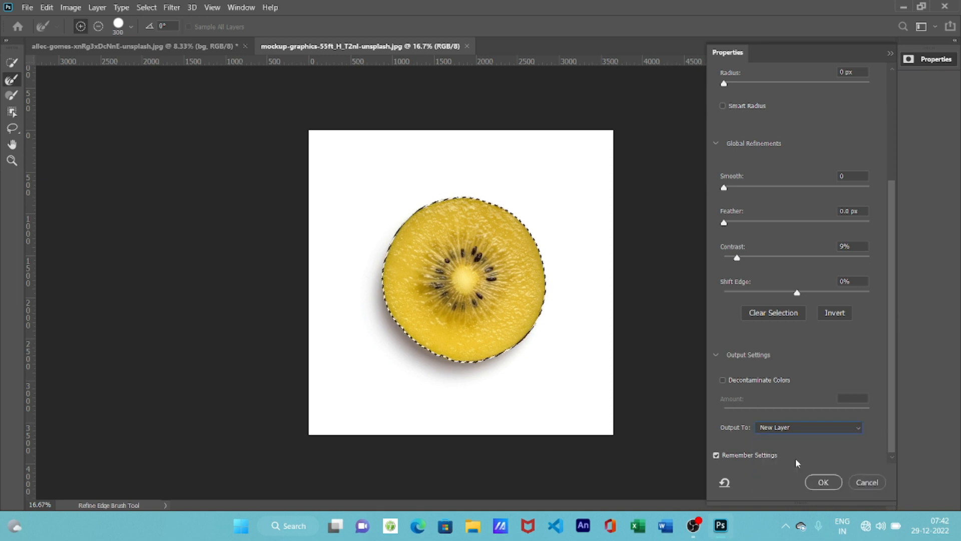
left_click(822, 480)
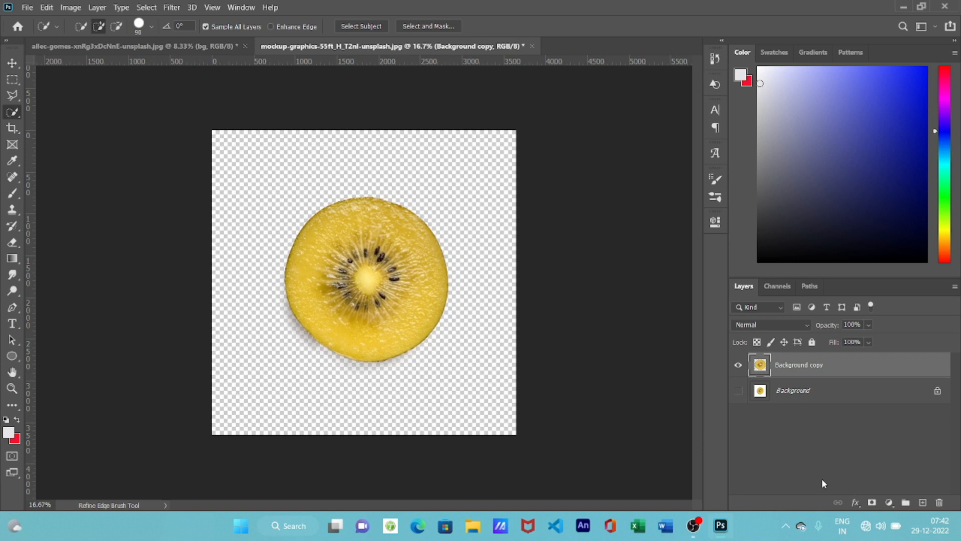
Bring several copies of the kiwi cut-out into the strawberry document and place them around the fruit
left_click(12, 63)
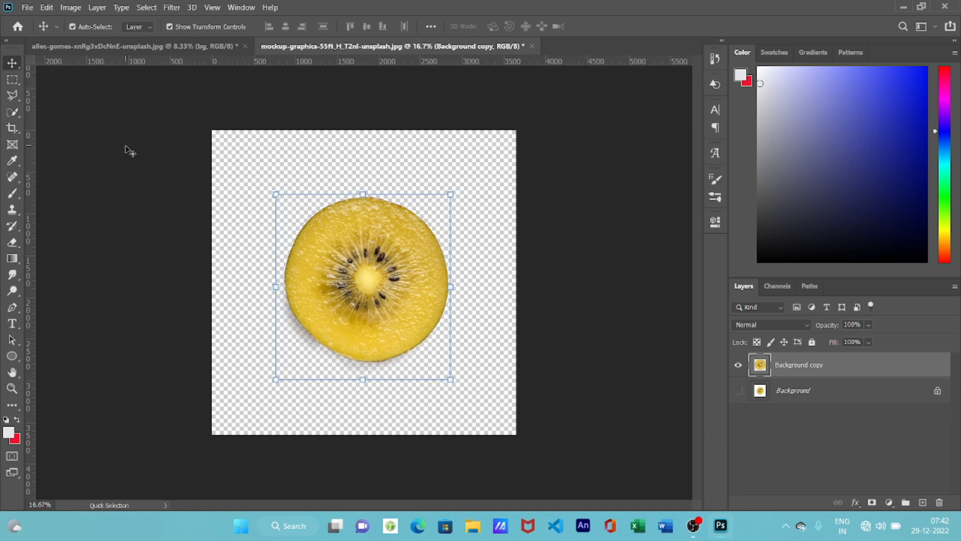
left_click_drag(293, 231, 300, 203)
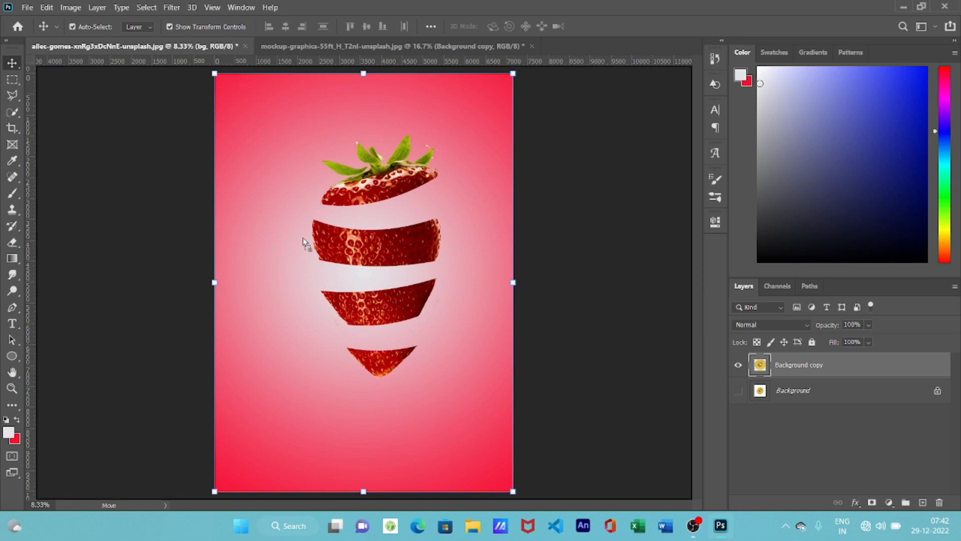
left_click_drag(290, 269, 271, 293)
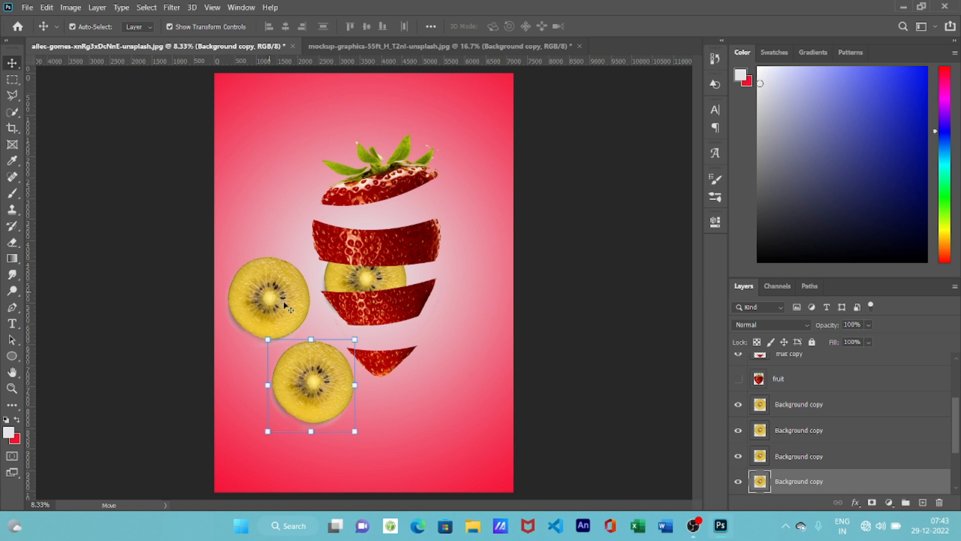
Reorder three of the kiwi layers so that they sit between the separate strawberry slice layers
scroll(786, 430, "up", 3)
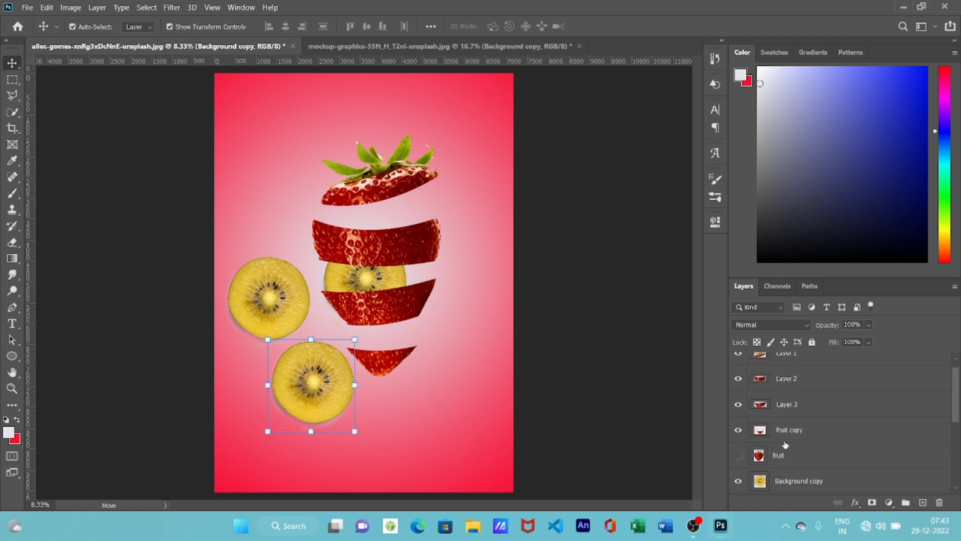
left_click_drag(786, 484, 791, 418)
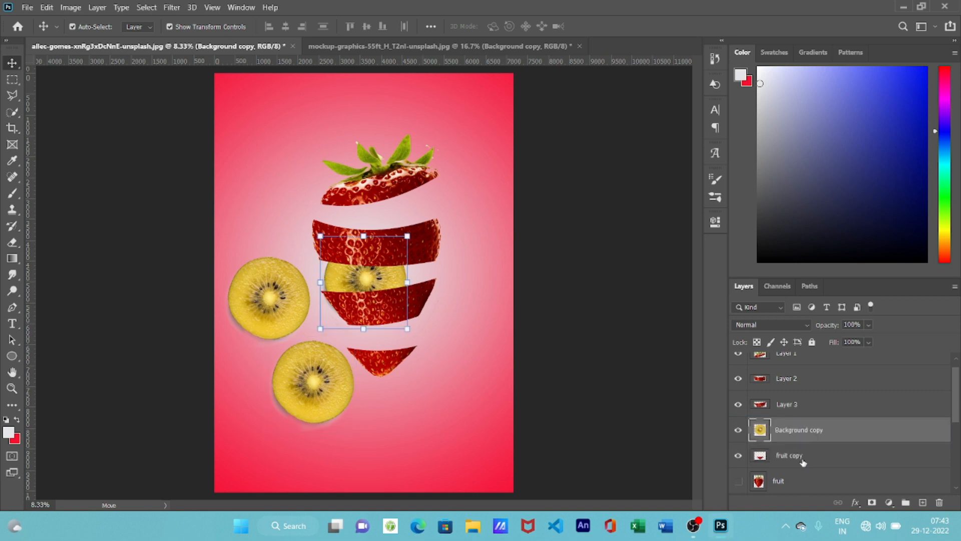
scroll(791, 463, "down", 2)
left_click_drag(790, 455, 793, 365)
left_click_drag(795, 424, 796, 365)
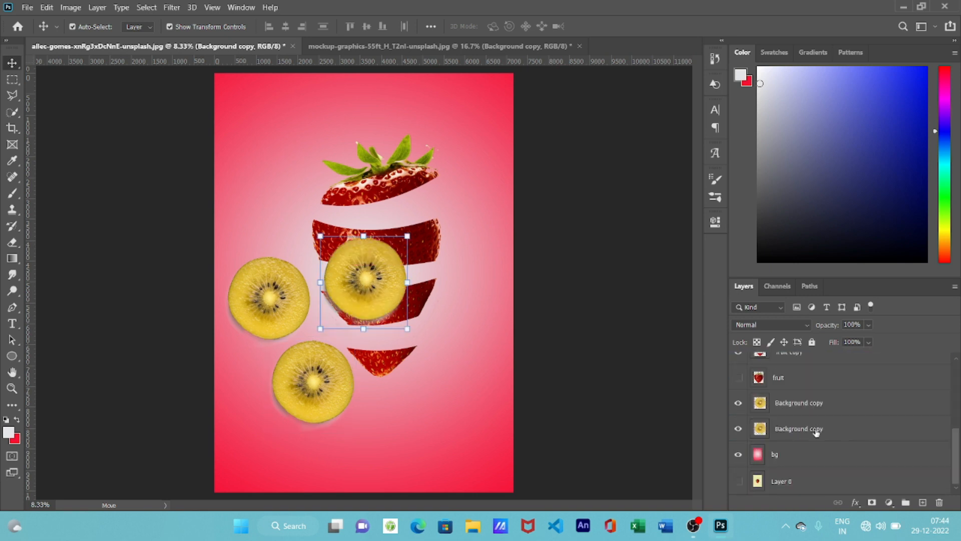
Delete the two surplus kiwi layers located above the bg layer
left_click(816, 429)
key("Delete")
left_click(815, 429)
key("Delete")
scroll(781, 426, "up", 3)
Distribute the three kiwi slices: one below the leafy top, one behind the second slice and one beside the strawberry's tip
left_click_drag(364, 278, 318, 356)
mouse_move(370, 278)
left_mouse_down()
mouse_move(414, 211)
mouse_move(380, 283)
left_mouse_up()
left_click_drag(317, 356, 351, 191)
left_click_drag(414, 351, 446, 364)
left_click(369, 227)
left_click_drag(373, 219, 404, 242)
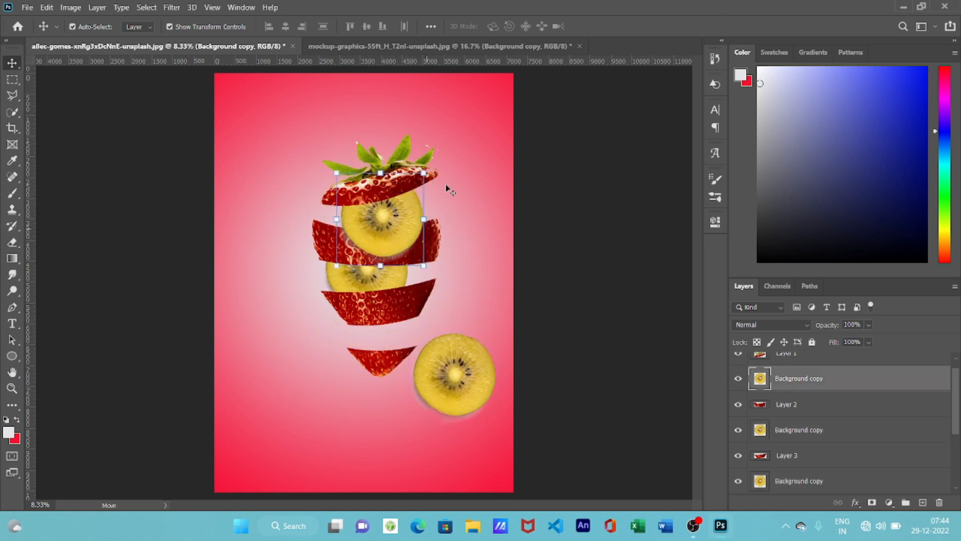
Flatten the upper kiwi slice with Free Transform to about 153% width and 19% height over the second slice's cut edge
key("ctrl+t")
left_click_drag(381, 174, 479, 258)
left_click_drag(406, 260, 369, 221)
left_click_drag(440, 220, 437, 221)
left_click_drag(300, 219, 306, 219)
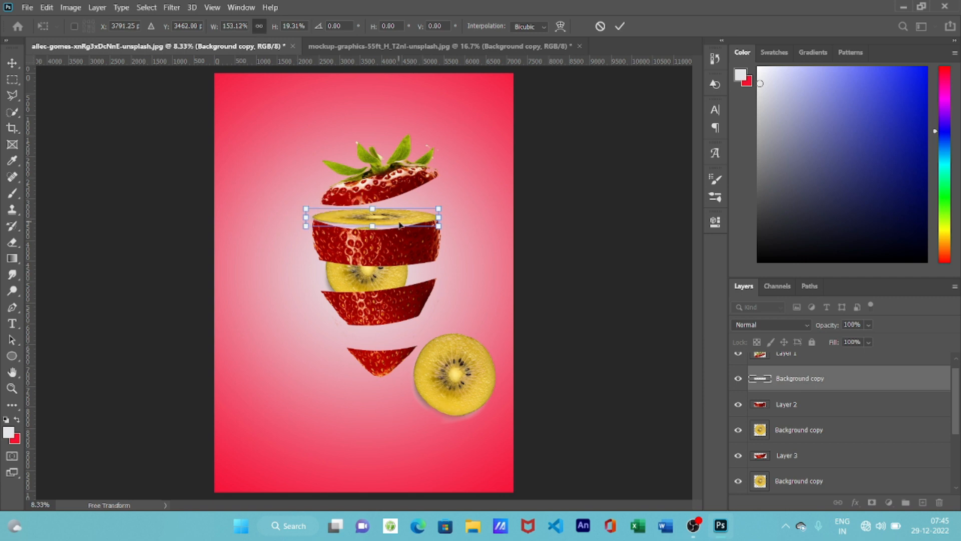
Warp the flattened upper kiwi so its outline follows the curved top edge of the second strawberry slice
scroll(400, 225, "up", 3)
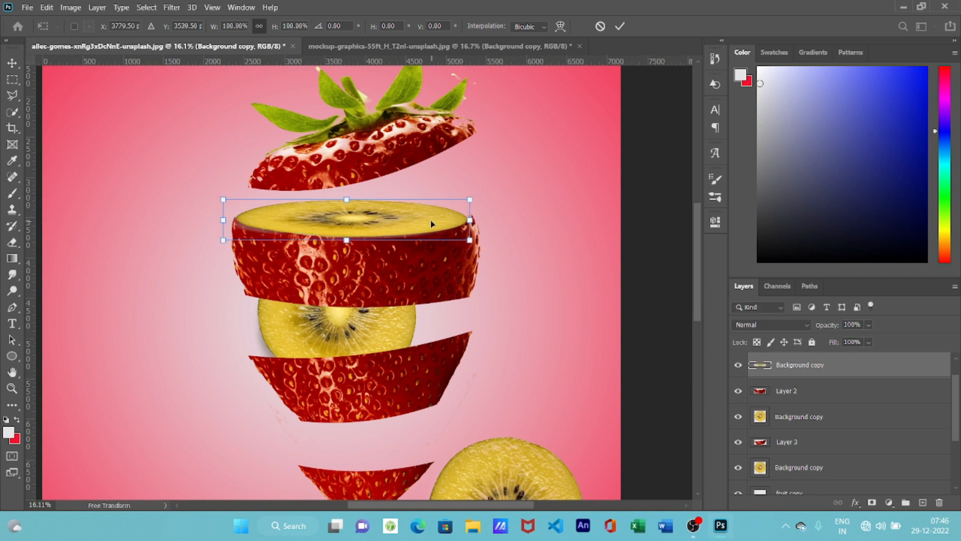
right_click(432, 224)
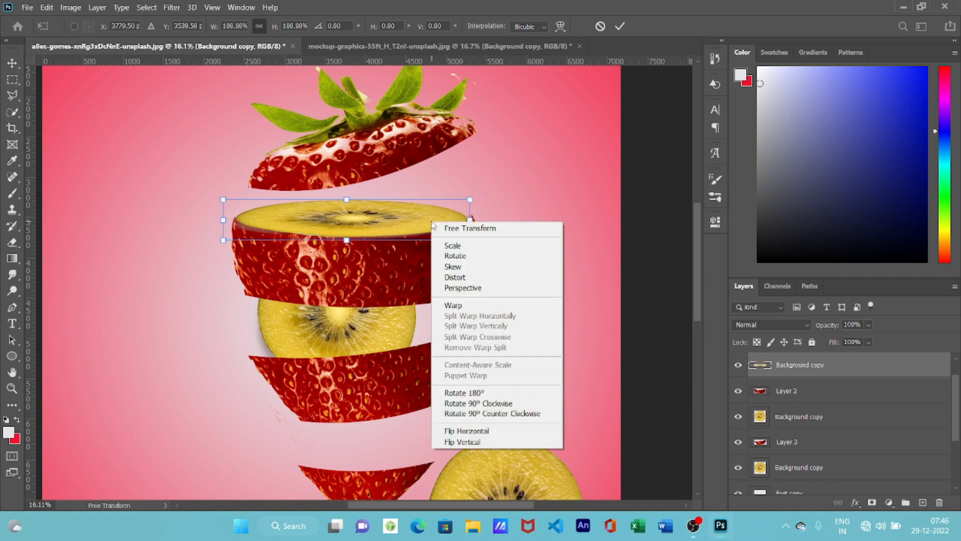
left_click(459, 308)
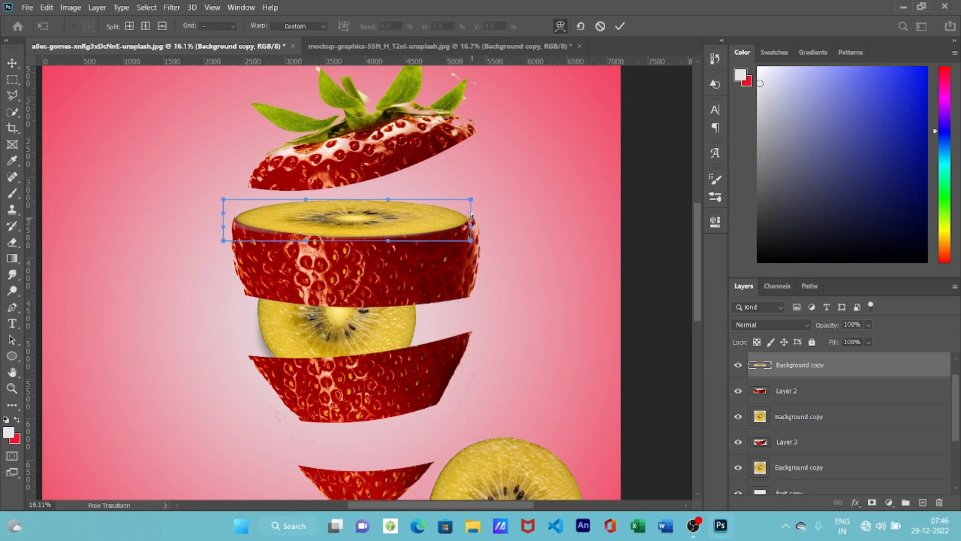
left_click_drag(470, 214, 482, 204)
left_click_drag(389, 240, 390, 232)
left_click_drag(470, 241, 472, 220)
left_click_drag(391, 232, 402, 243)
left_click_drag(223, 240, 223, 216)
left_click_drag(305, 240, 302, 251)
key("Return")
Flatten, widen and tilt the middle kiwi slice to cover the third strawberry slice's cut edge
left_click(348, 340)
mouse_move(353, 331)
left_mouse_down()
mouse_move(346, 325)
mouse_move(357, 323)
mouse_move(362, 342)
left_mouse_up()
left_click_drag(354, 420, 366, 325)
left_click_drag(360, 241, 349, 330)
left_click_drag(347, 337, 342, 348)
left_click_drag(410, 348, 473, 316)
Warp the middle kiwi so its lower edge follows the third strawberry slice's curved edge
right_click(431, 344)
left_click(451, 184)
left_click_drag(397, 353, 398, 363)
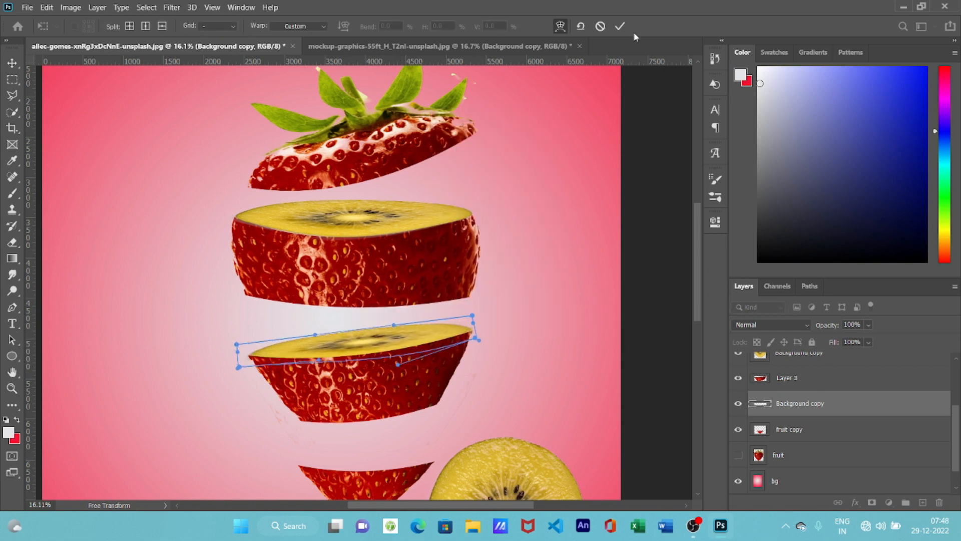
key("Return")
Move the remaining kiwi layer below the fruit copy layer and bring the kiwi slice closer to the strawberry's tip
scroll(501, 376, "down", 3)
left_click(493, 405)
left_click_drag(800, 364, 801, 453)
left_click_drag(480, 404, 403, 393)
Flatten the last kiwi slice and fit its position and width to the cut face of the strawberry's tip
left_click_drag(425, 307, 425, 439)
left_click_drag(425, 463, 364, 335)
left_click_drag(368, 307, 378, 341)
left_click_drag(459, 343, 434, 344)
left_click_drag(399, 339, 347, 338)
left_click(620, 27)
left_click(455, 328)
left_click(401, 341)
left_click(441, 327)
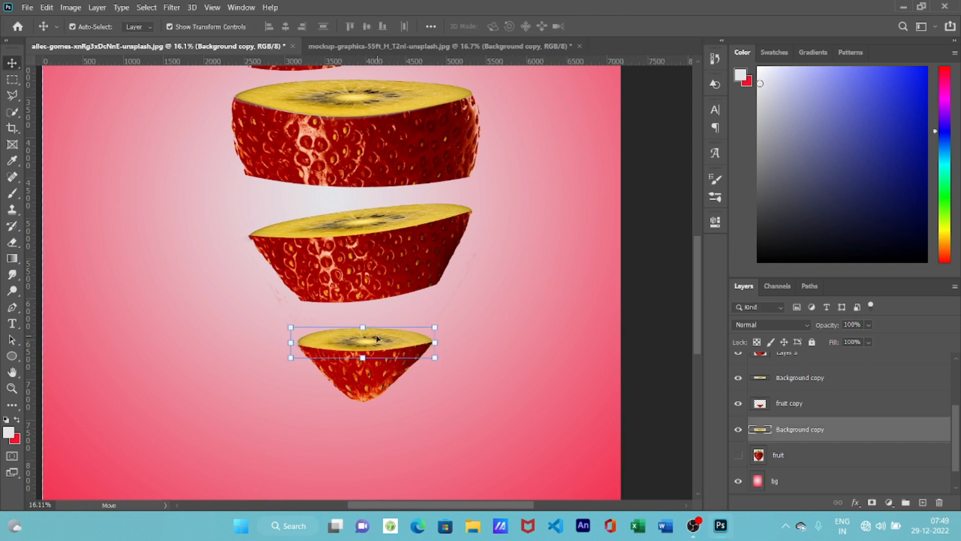
Warp the last kiwi slice so its sides and lower edge fit the cut face of the strawberry's tip
key("ctrl+t")
right_click(346, 338)
left_click(366, 186)
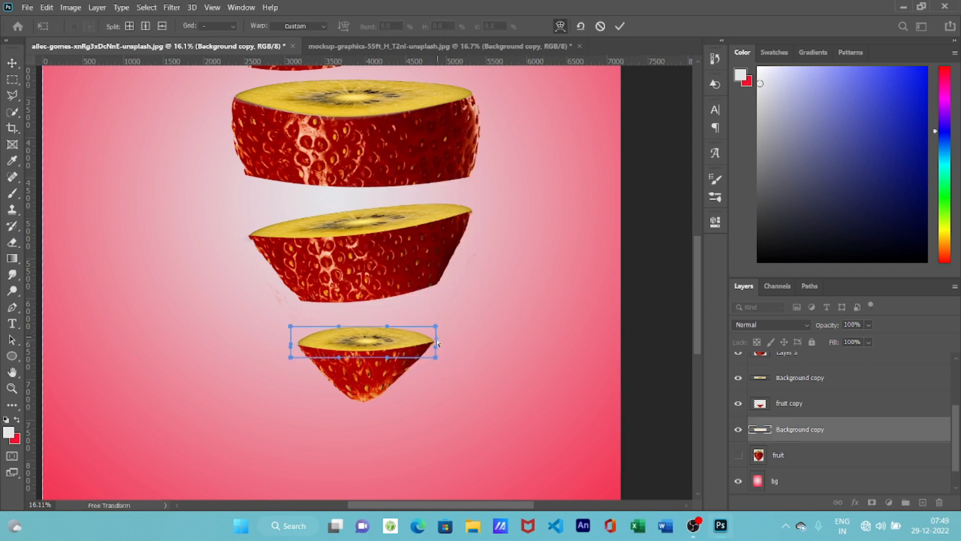
key("Return")
left_click(565, 230)
left_click(425, 345)
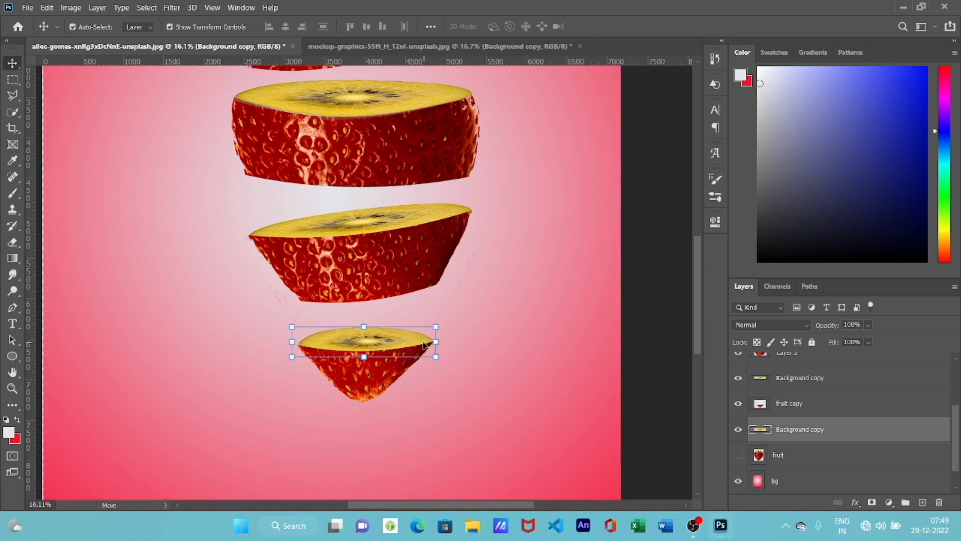
key("ctrl+t")
right_click(340, 342)
left_click(360, 189)
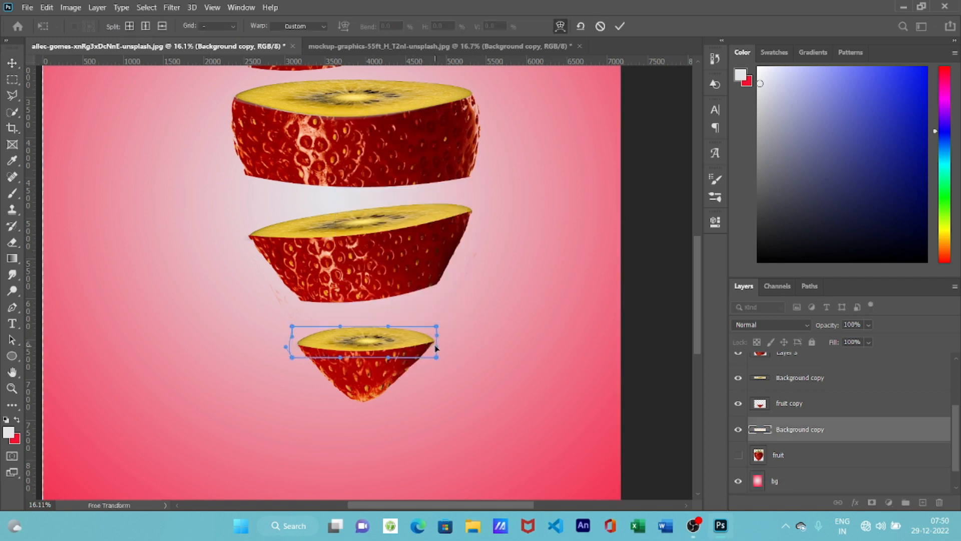
key("Return")
scroll(427, 342, "up", 1)
Select the bg layer and choose the 376 px istockphoto water-splash brush tip for the Brush tool
left_click(426, 343)
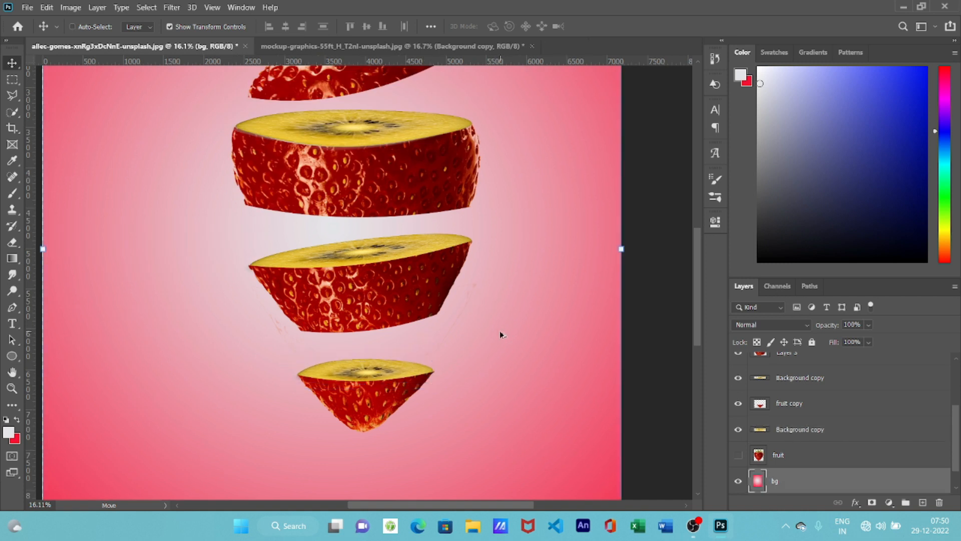
scroll(500, 332, "down", 1)
scroll(499, 332, "down", 1)
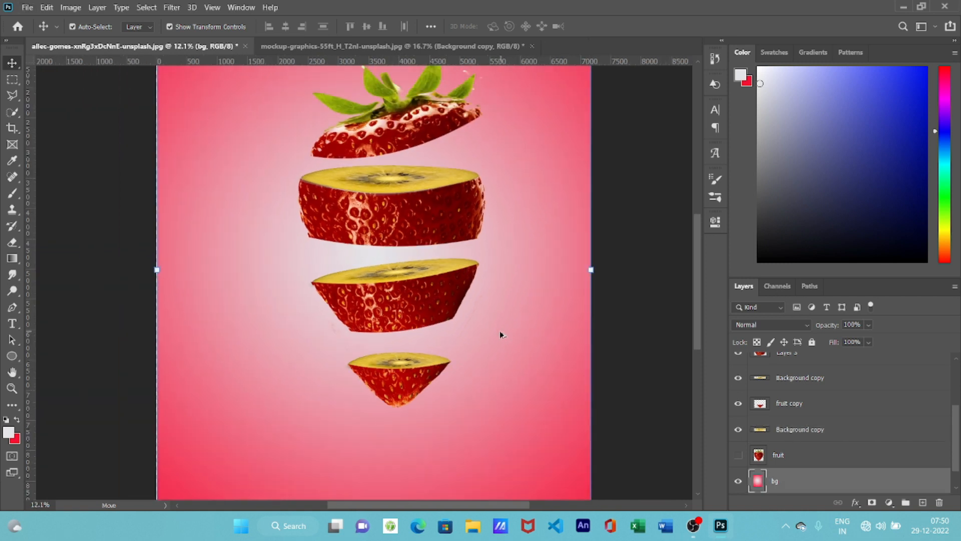
scroll(500, 334, "down", 3)
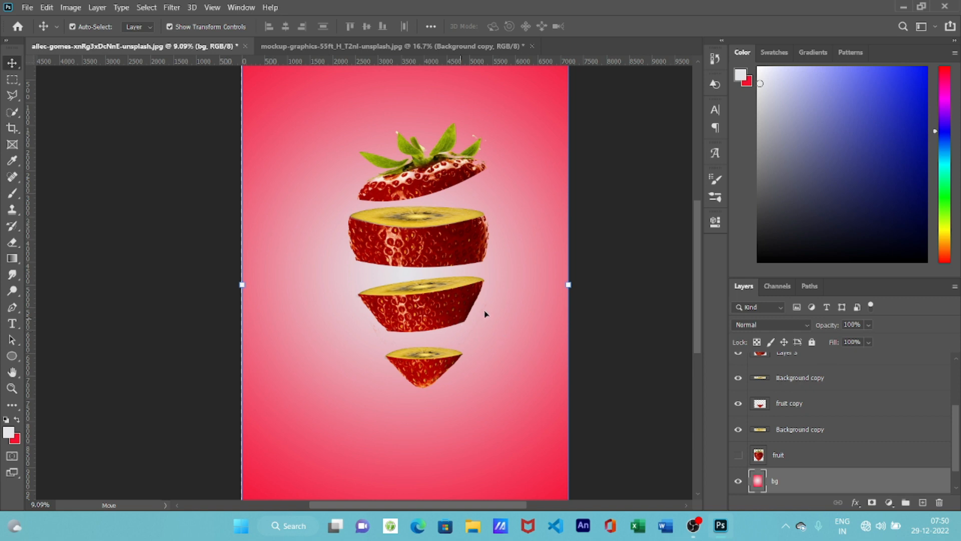
left_click(14, 193)
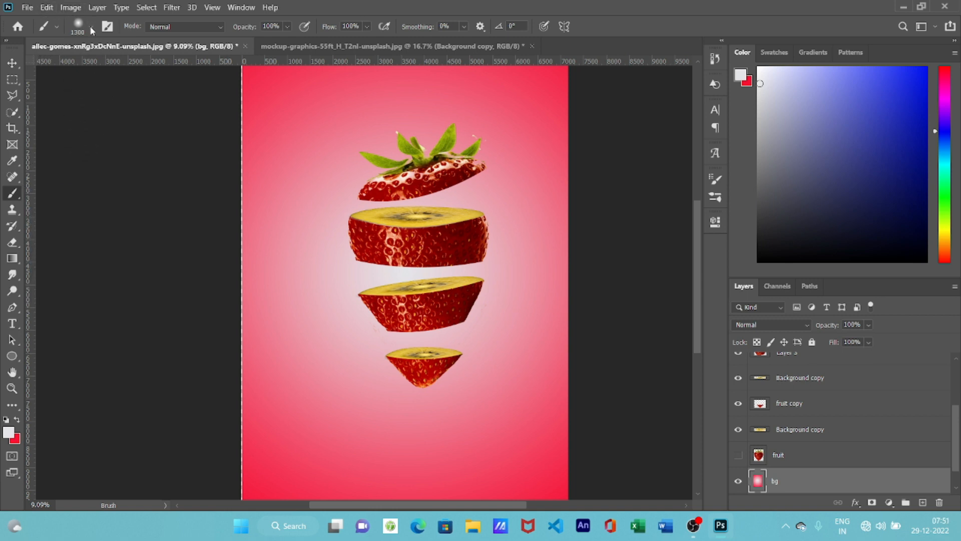
left_click(56, 27)
left_click(91, 28)
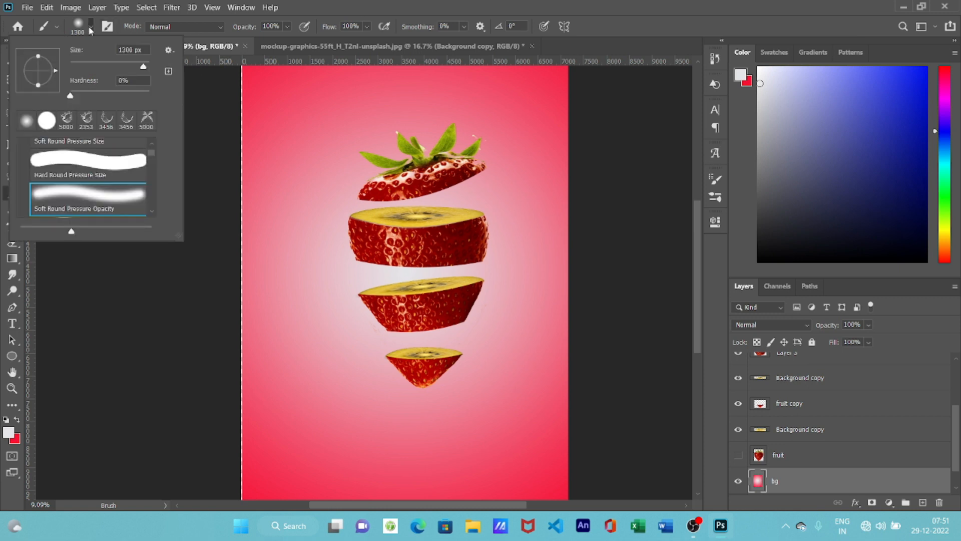
scroll(87, 190, "down", 10)
left_click(149, 205)
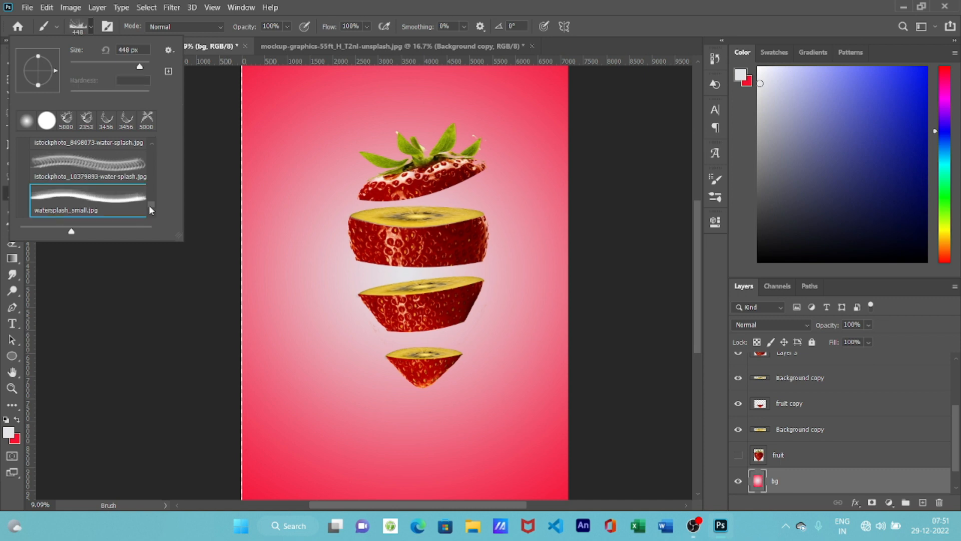
left_click(110, 178)
left_click(110, 28)
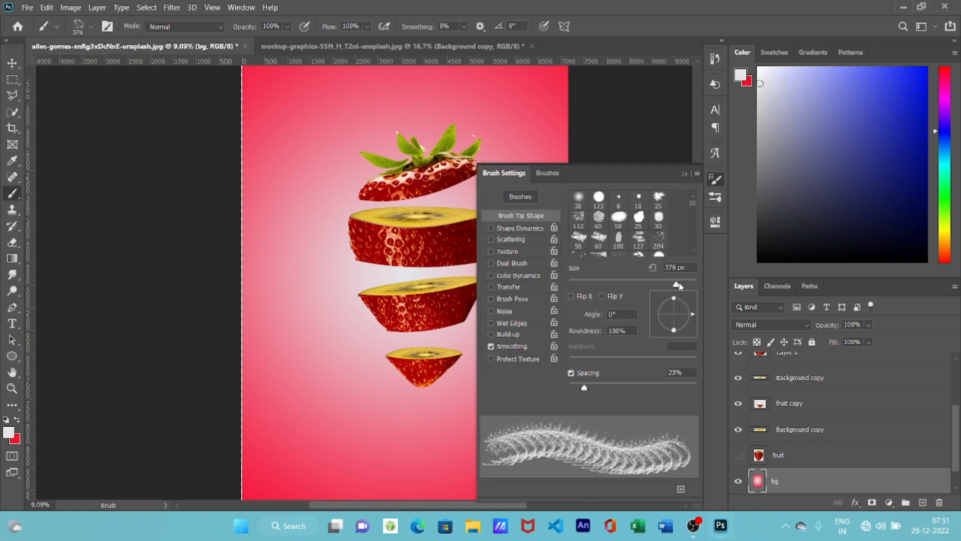
Set the brush size to 5000 px and stamp a red splash on the background behind the strawberry's top
left_click_drag(679, 285, 699, 284)
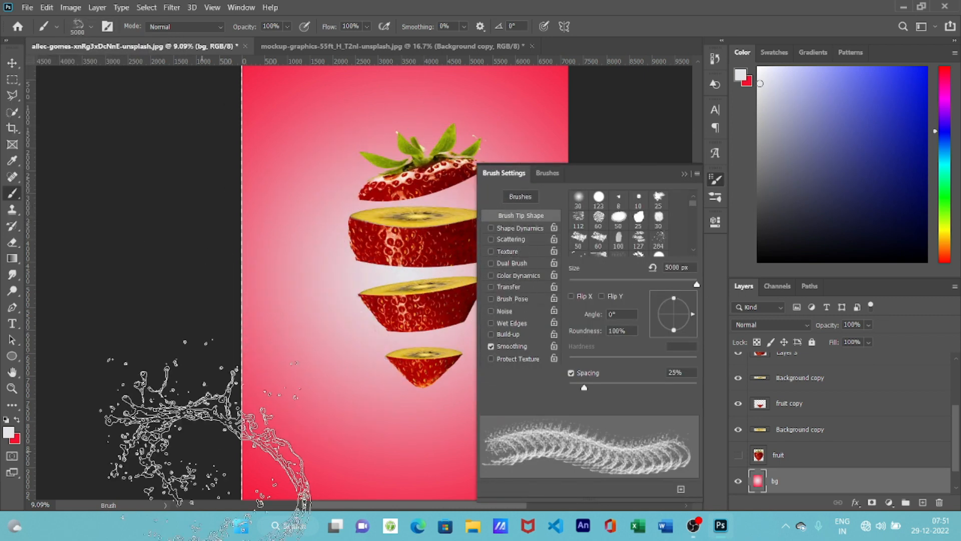
key("x")
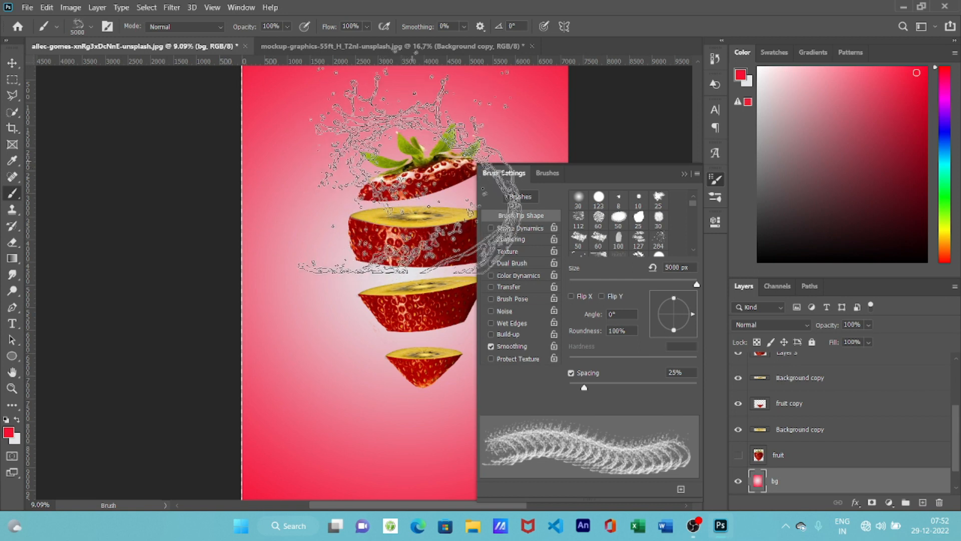
left_click(414, 175)
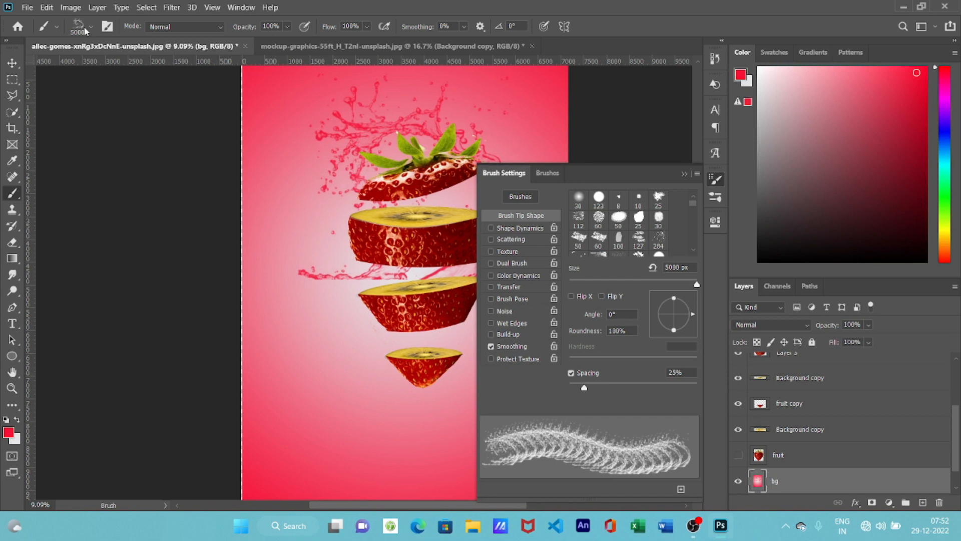
Stamp a red splash behind the strawberry's left side using the istockphoto_8498073-water-splash.jpg brush at 5000 px
left_click(91, 27)
scroll(91, 188, "up", 1)
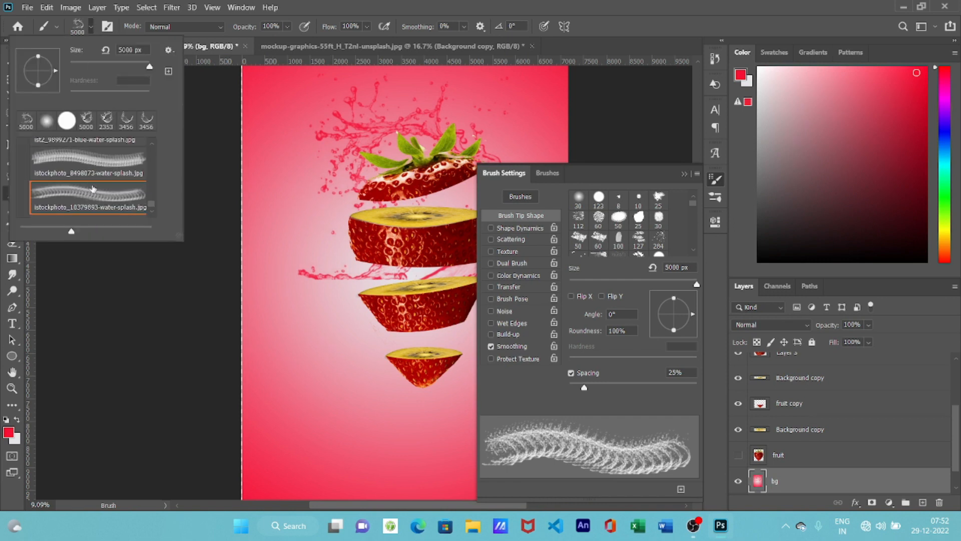
left_click(92, 165)
left_click_drag(675, 285, 698, 285)
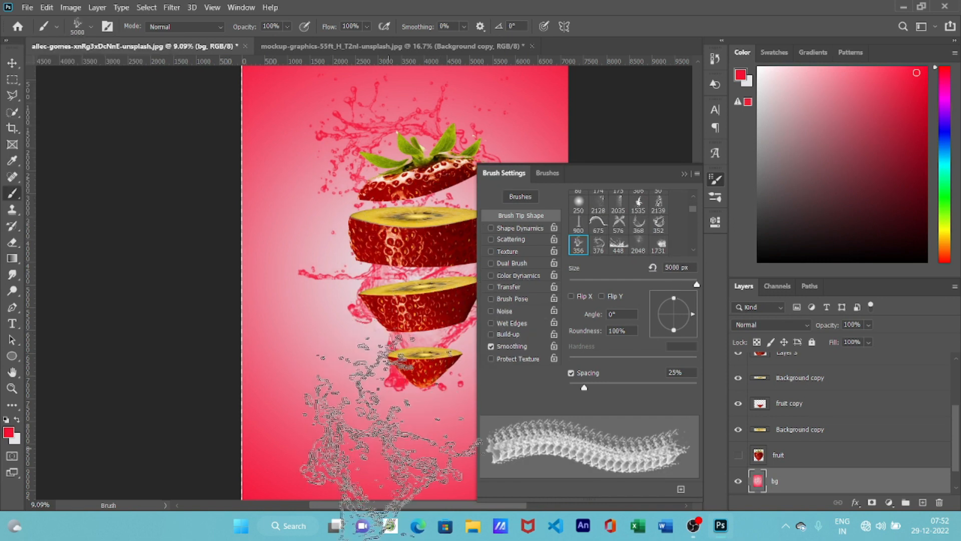
Stamp a red splash along the strawberry's right side using the ist2_9899271-blue-water-splash.jpg brush
left_click(90, 27)
scroll(88, 175, "up", 1)
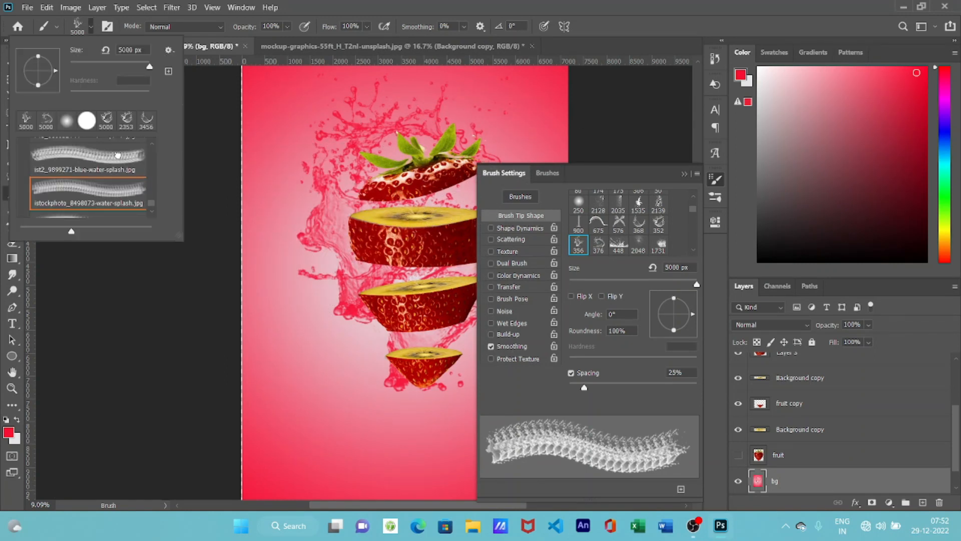
left_click(88, 161)
left_click(443, 178)
Stamp a red two-winged splash beneath the strawberry's tip using the 575591226763543.jpg brush at 5000 px, and switch to the Move tool
left_click(91, 27)
scroll(87, 175, "up", 1)
left_click(87, 172)
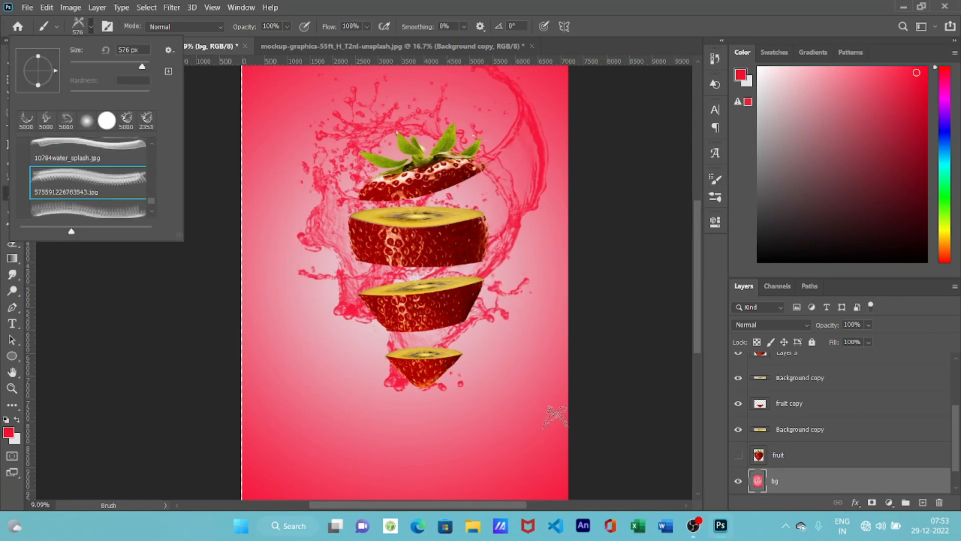
key("F5")
left_click(686, 174)
left_click(413, 378)
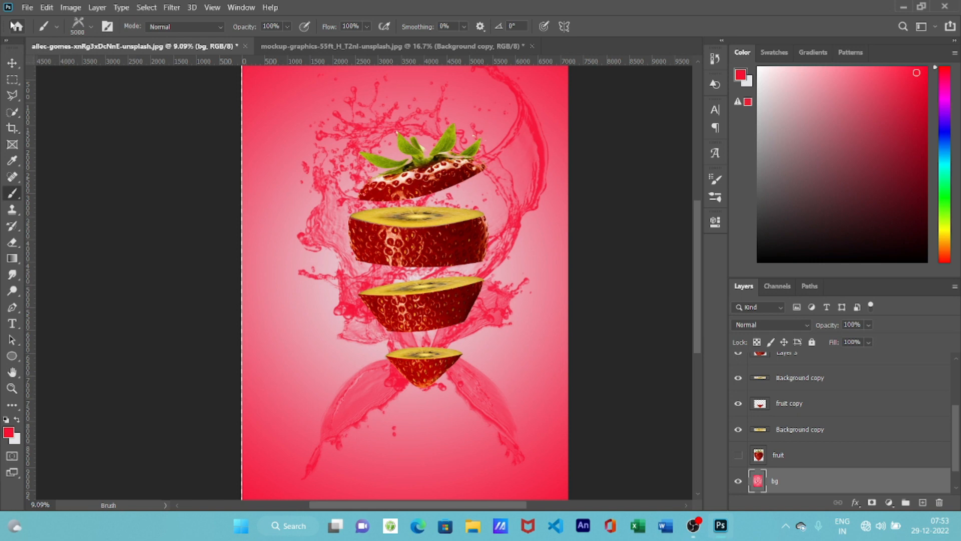
left_click(11, 65)
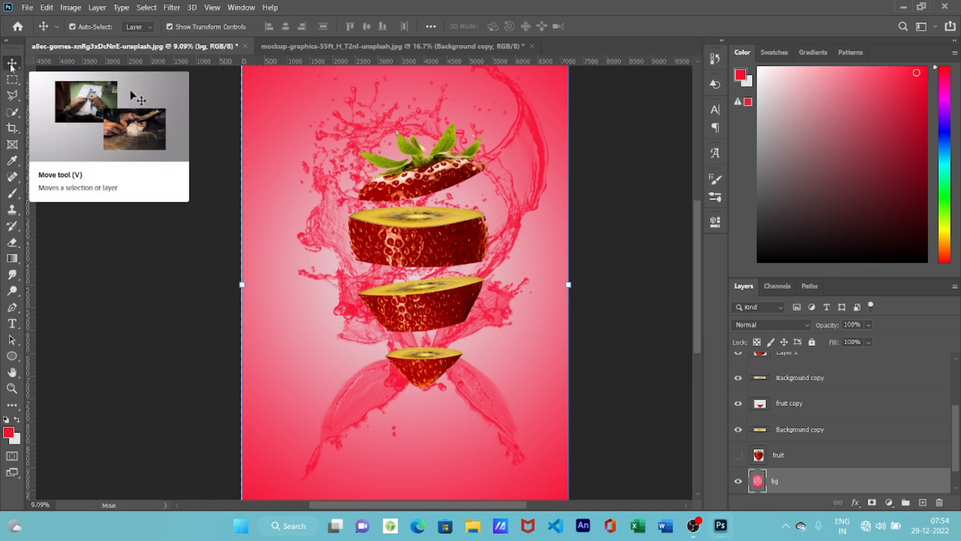